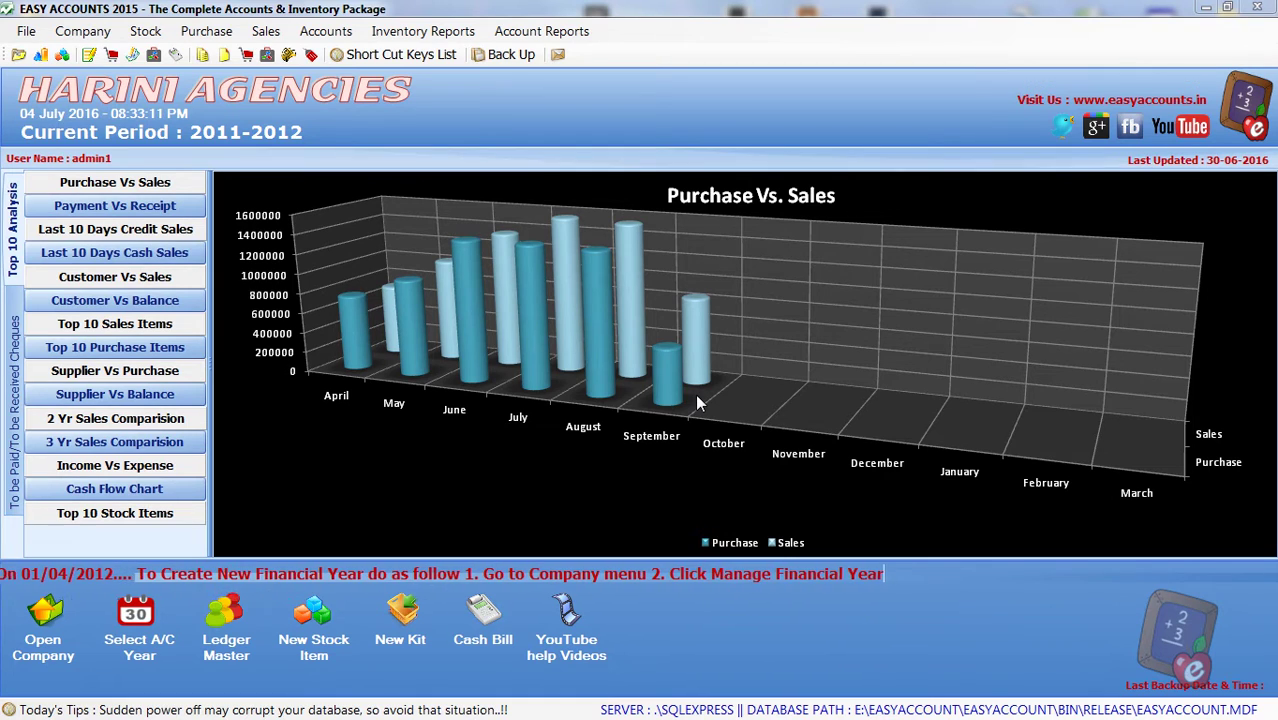
Open the Full Stock Ledger and generate it for all items with the All Stock option.
click(146, 33)
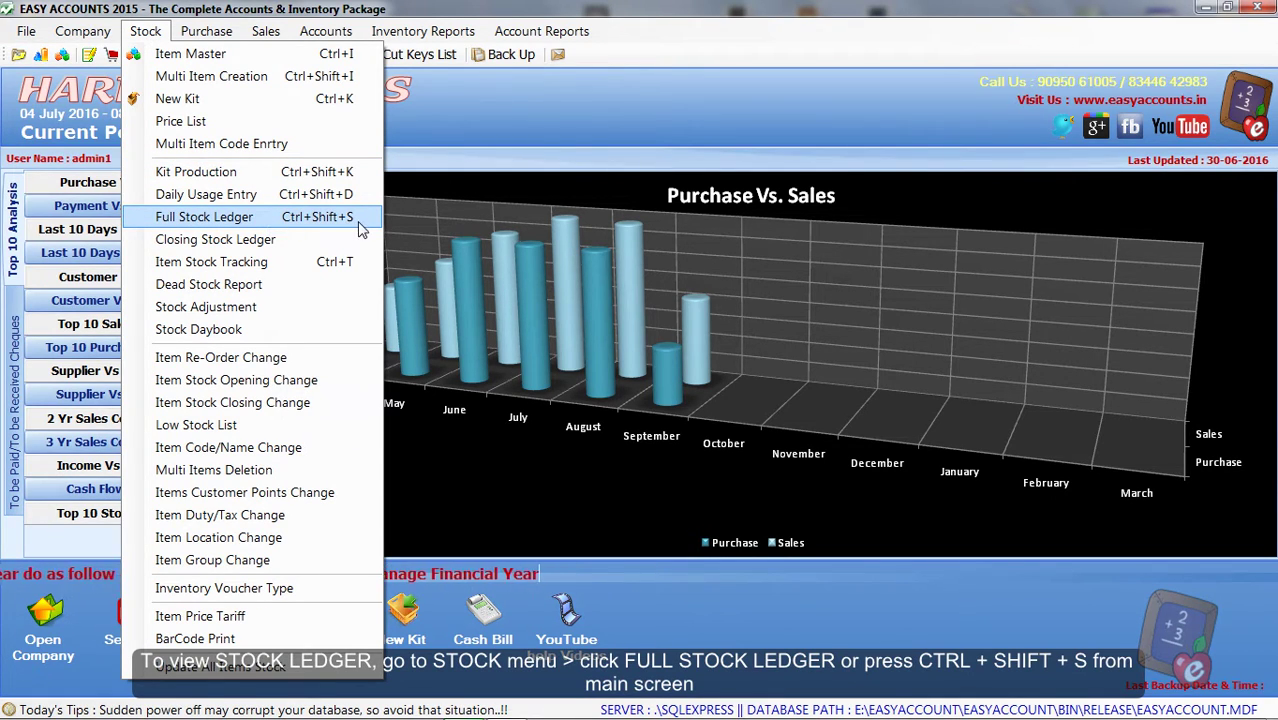
click(258, 223)
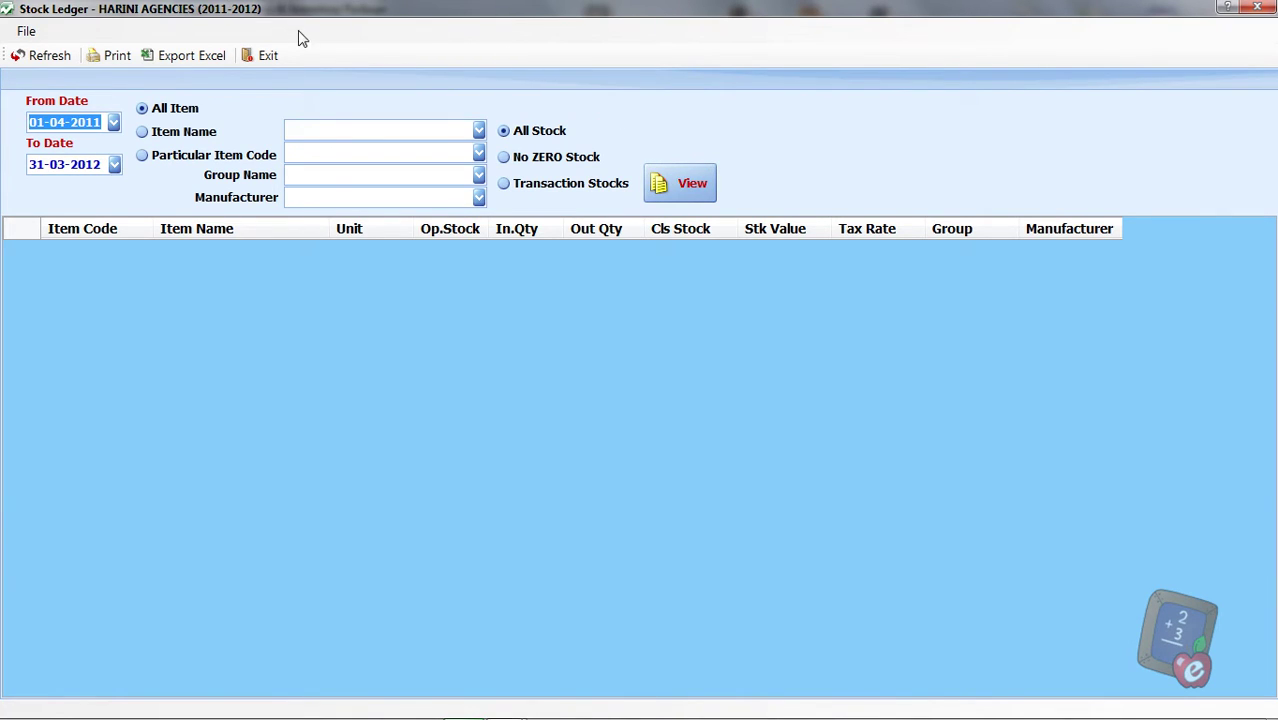
click(156, 112)
click(532, 138)
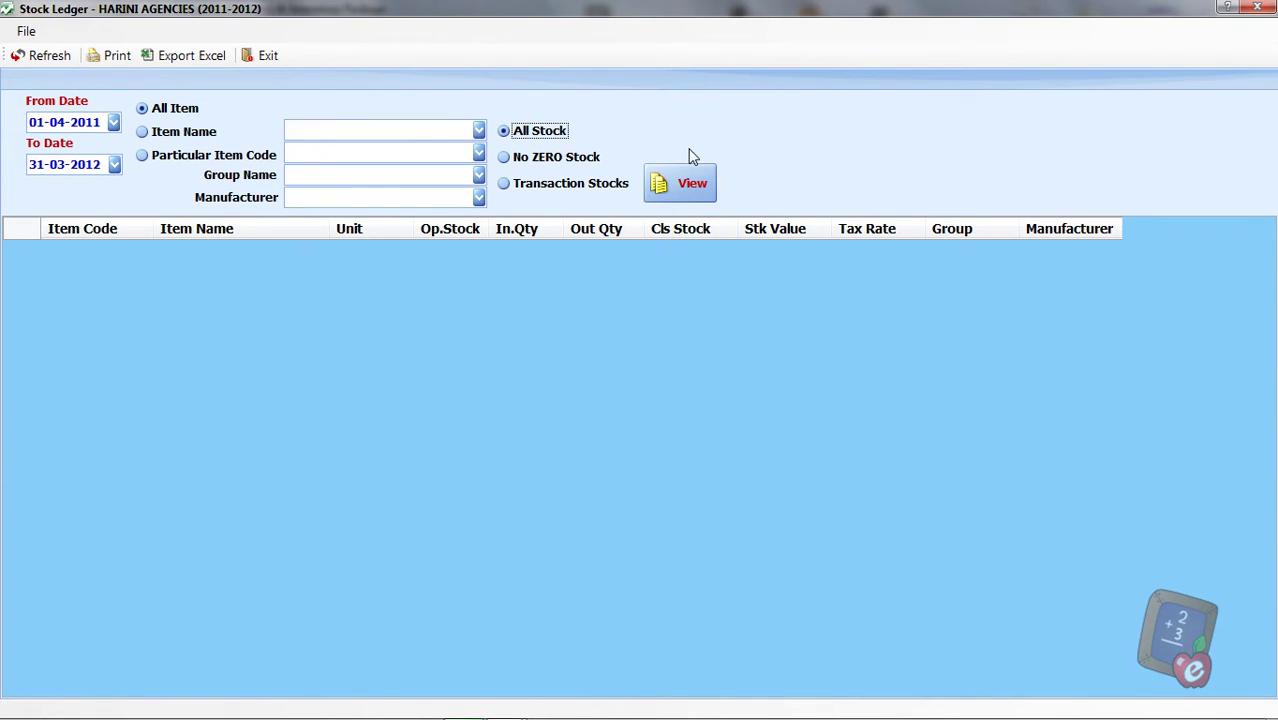
click(686, 188)
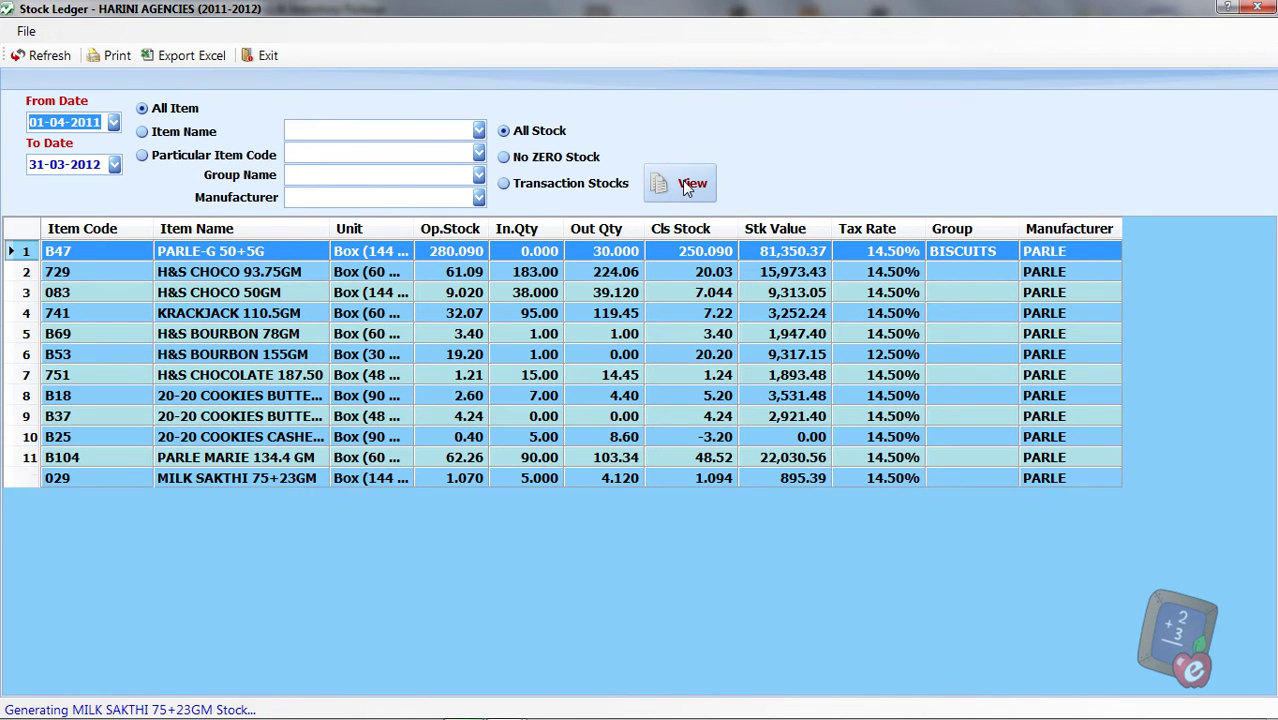
click(649, 337)
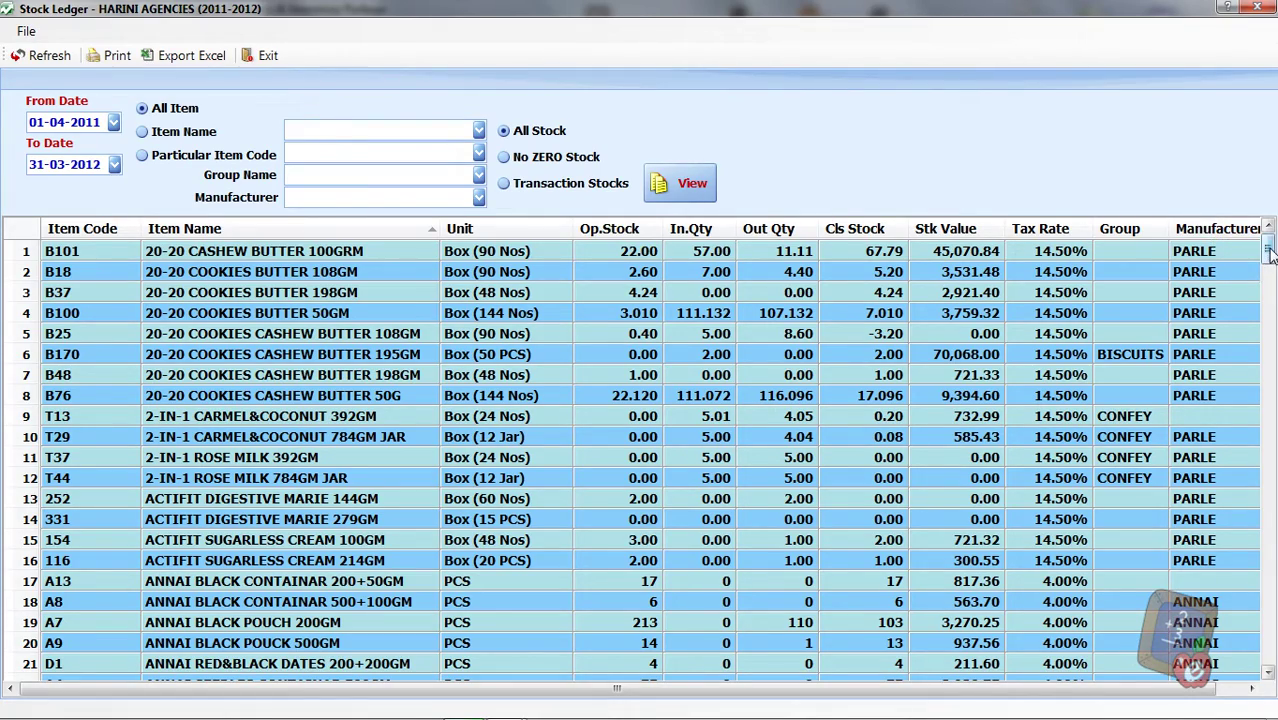
Review the ledger down to the total stock and open the stock tracking history of 20-20 COOKIES CASHEW BUTTER 50G.
drag(1268, 252, 1270, 668)
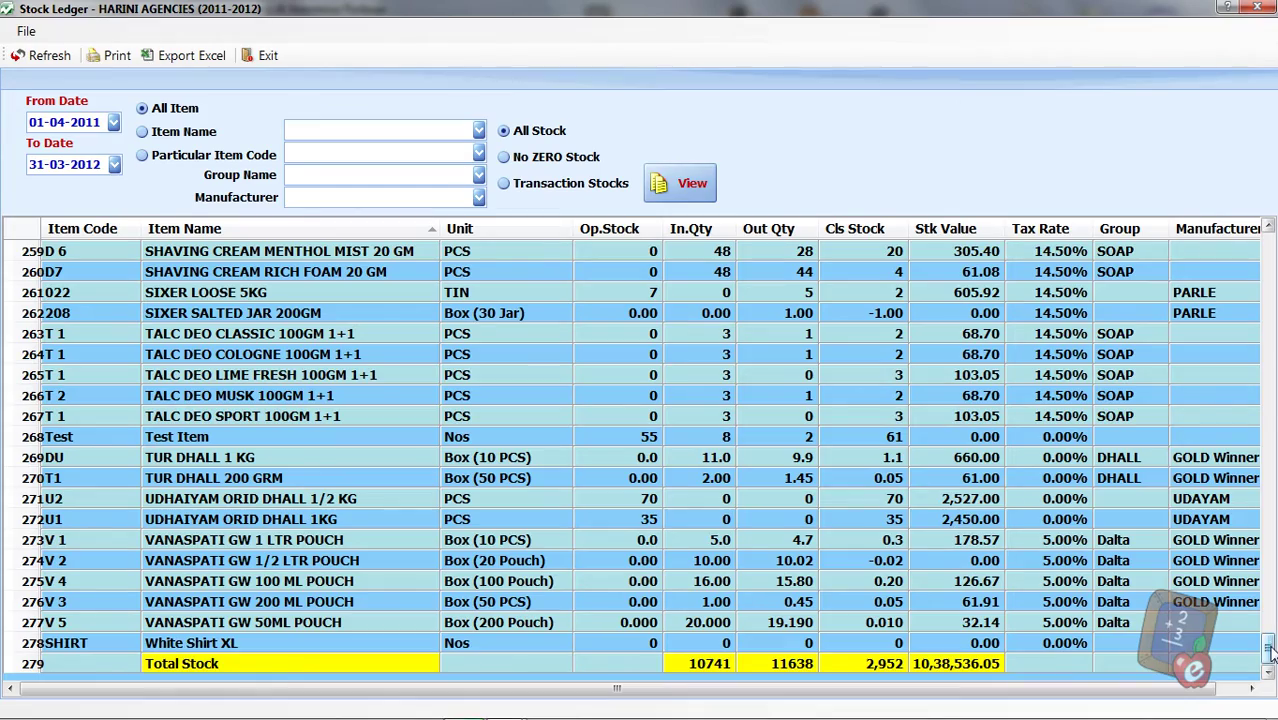
drag(1267, 648, 1268, 250)
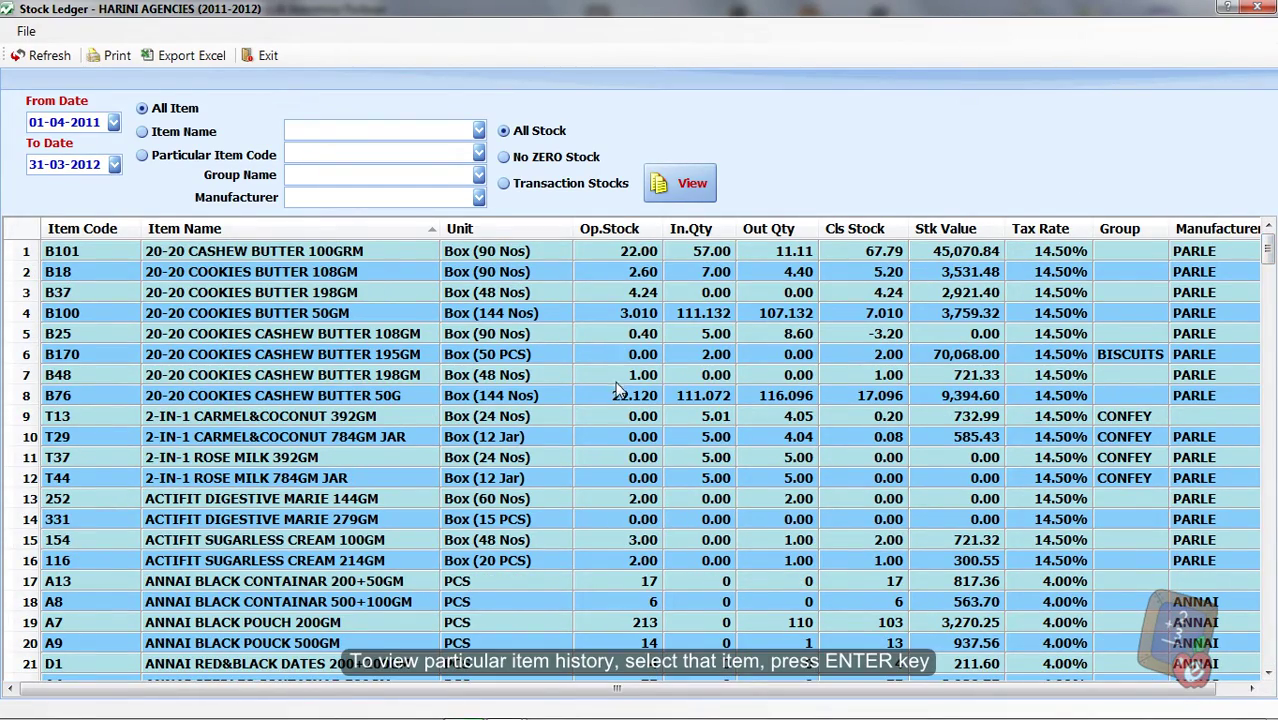
click(567, 398)
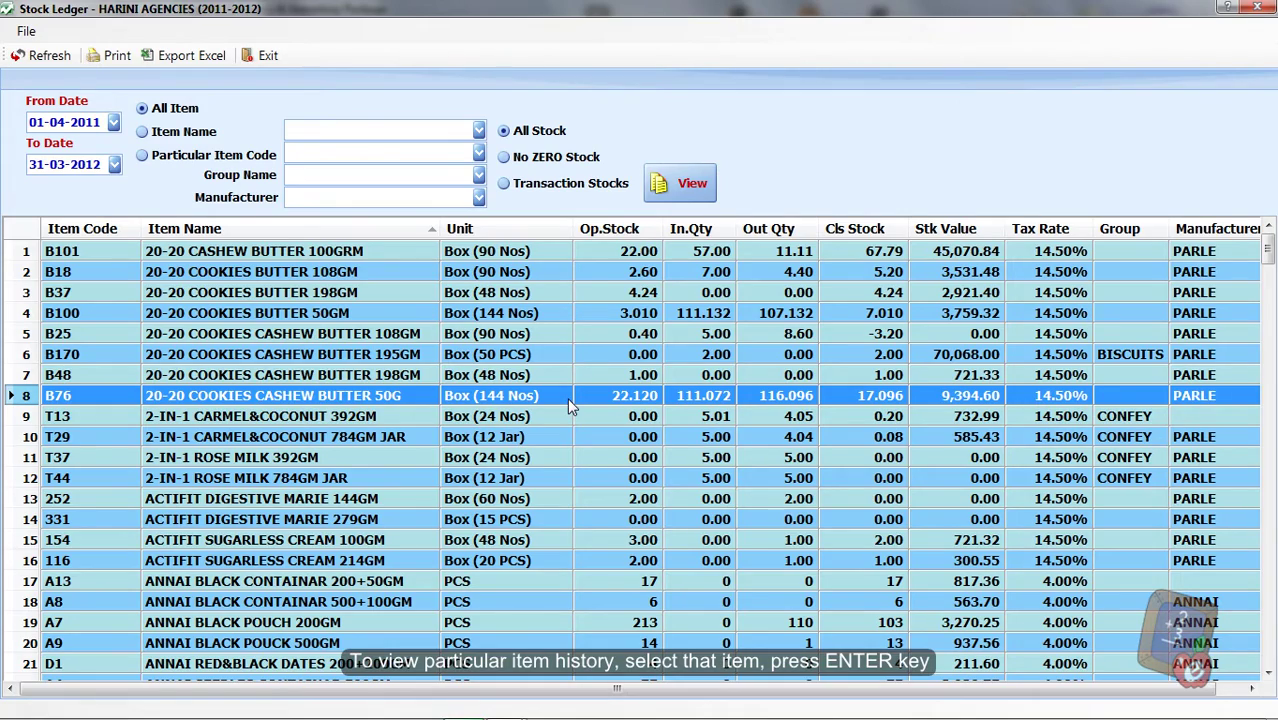
key(Return)
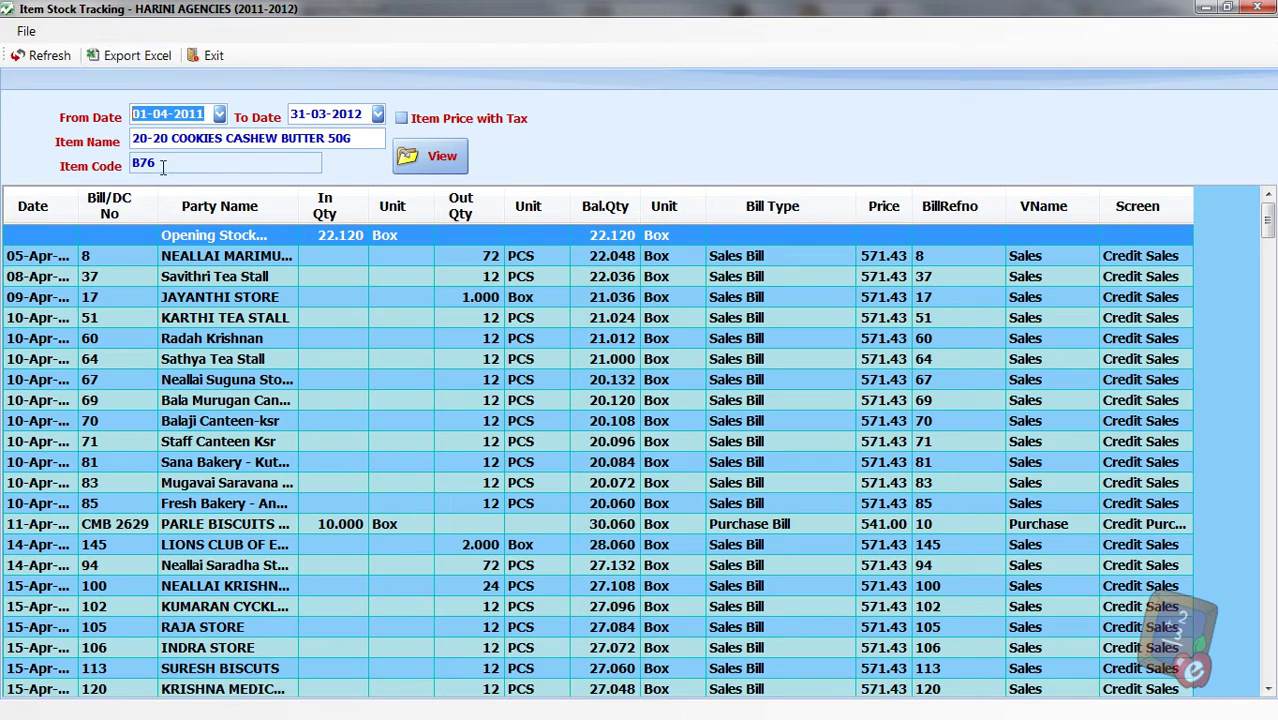
Widen the Date column to show full dates and check individual sales and purchase entries in the item's history.
click(531, 259)
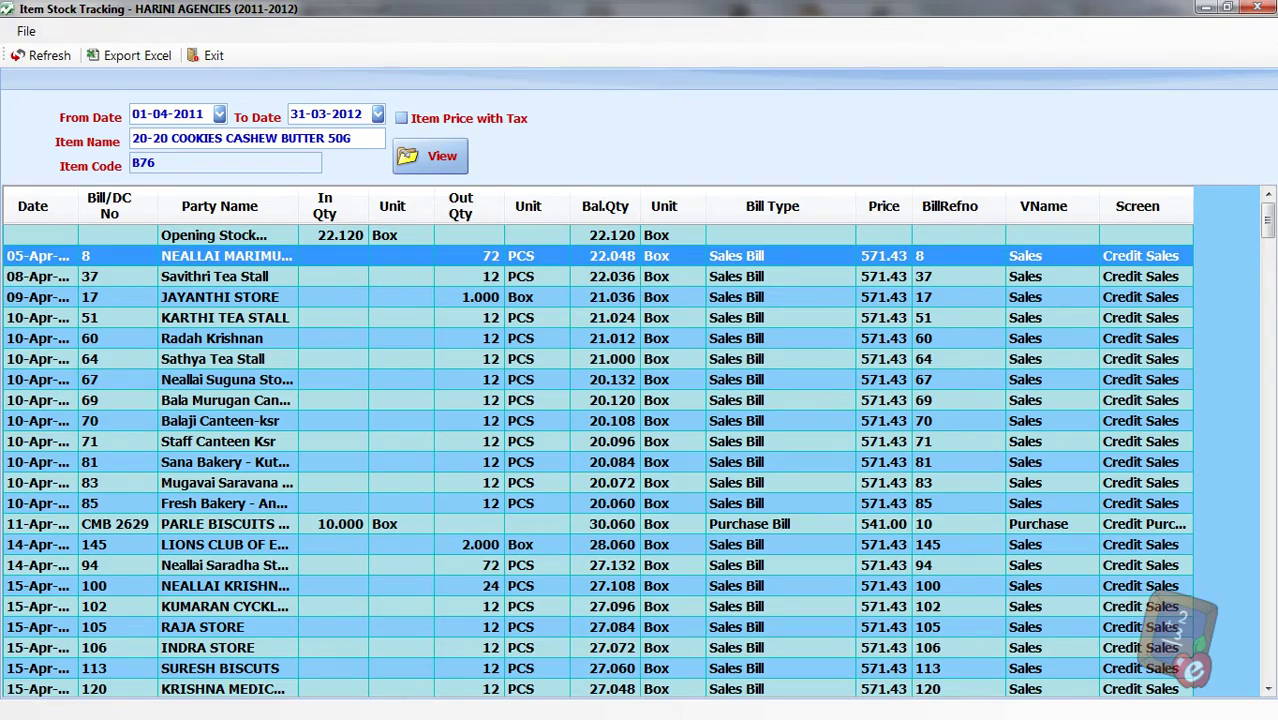
mouse_move(1268, 216)
mouse_down()
mouse_move(1268, 655)
mouse_move(1268, 215)
mouse_up()
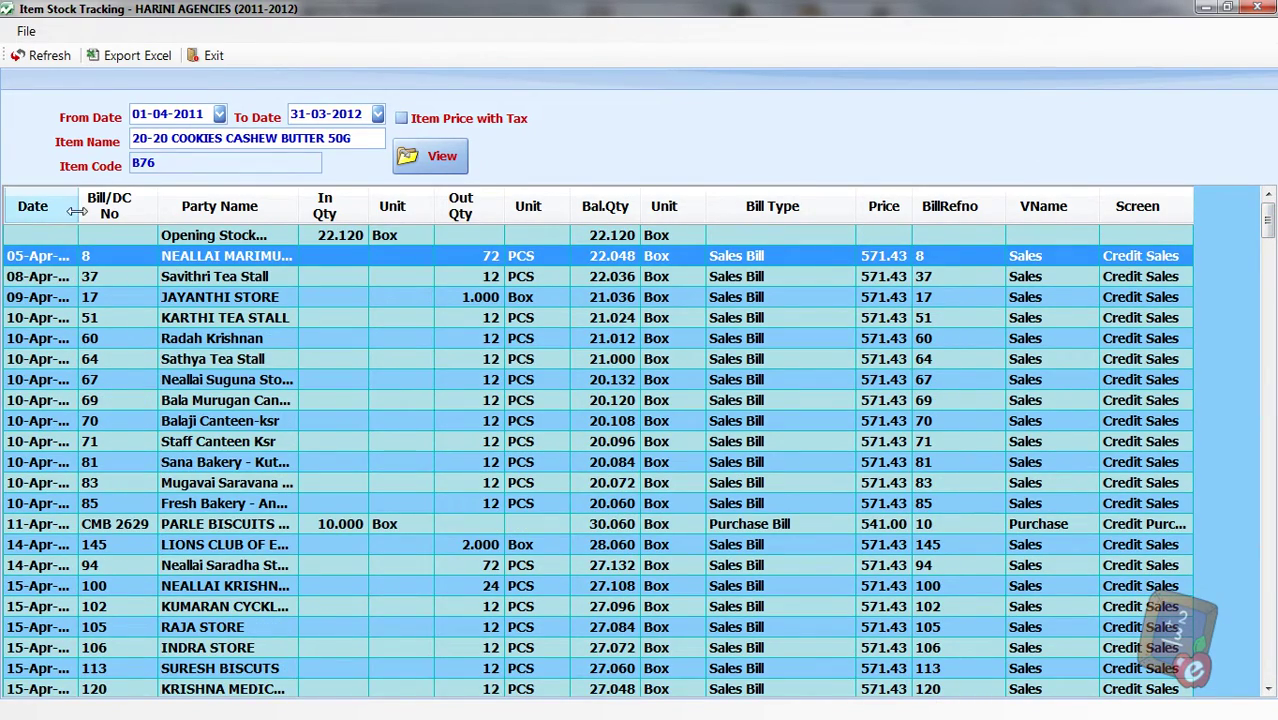
drag(78, 211, 116, 212)
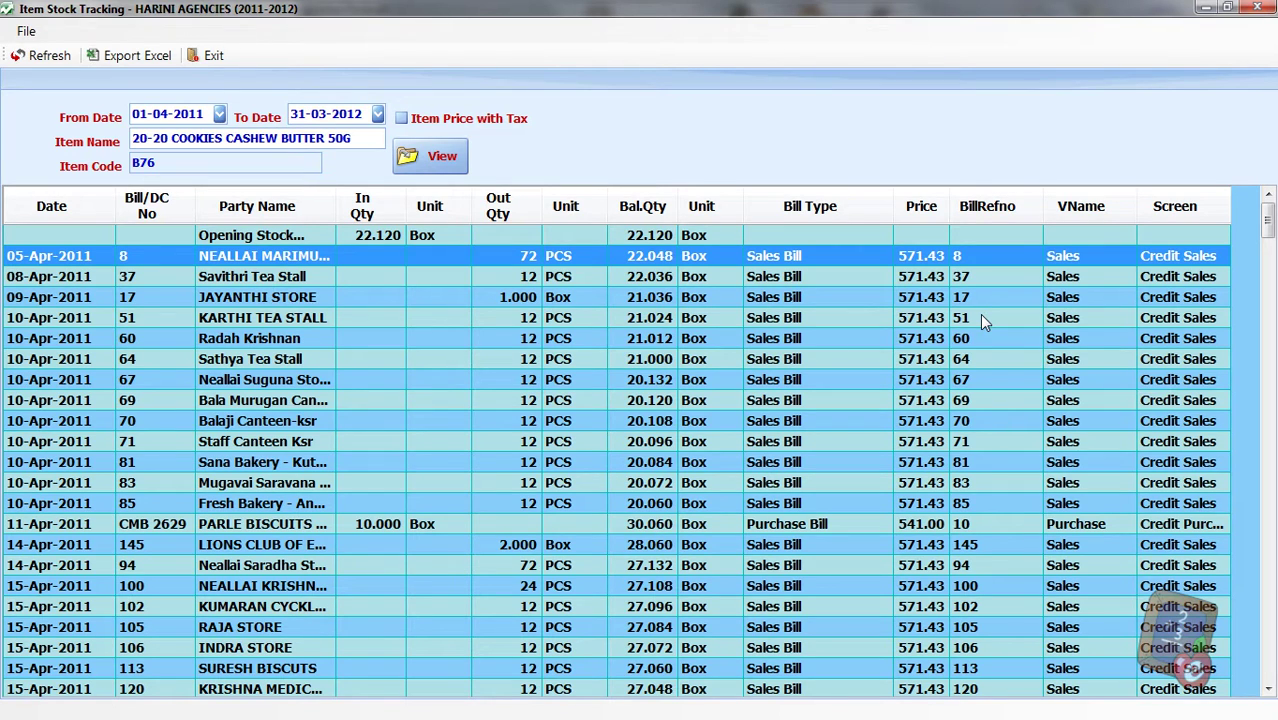
click(366, 528)
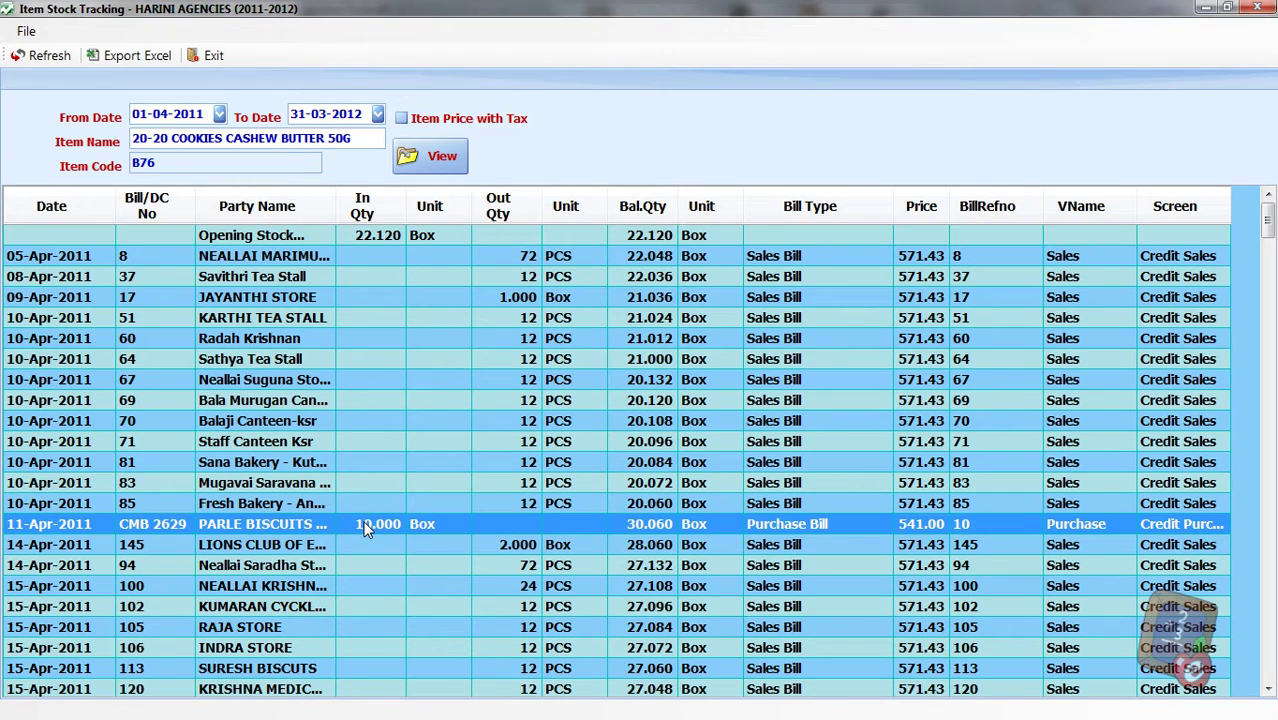
click(397, 501)
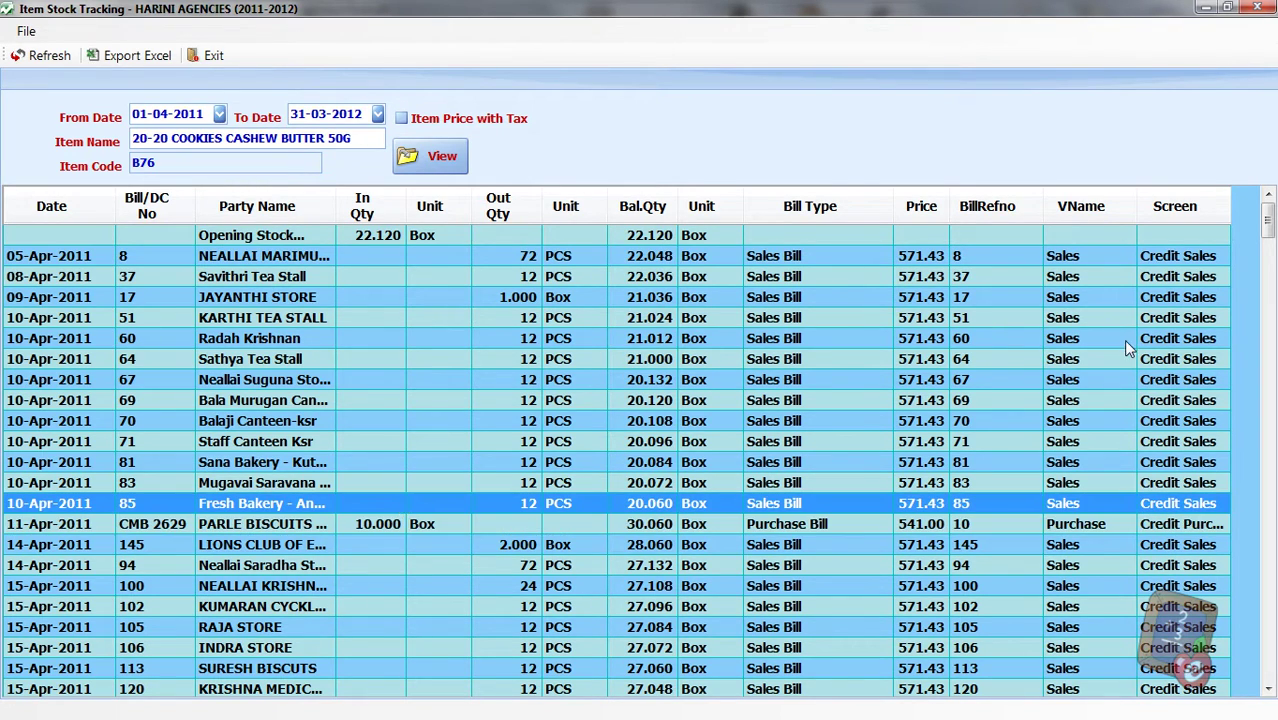
mouse_move(1268, 226)
mouse_down()
mouse_move(1268, 680)
mouse_move(1262, 220)
mouse_up()
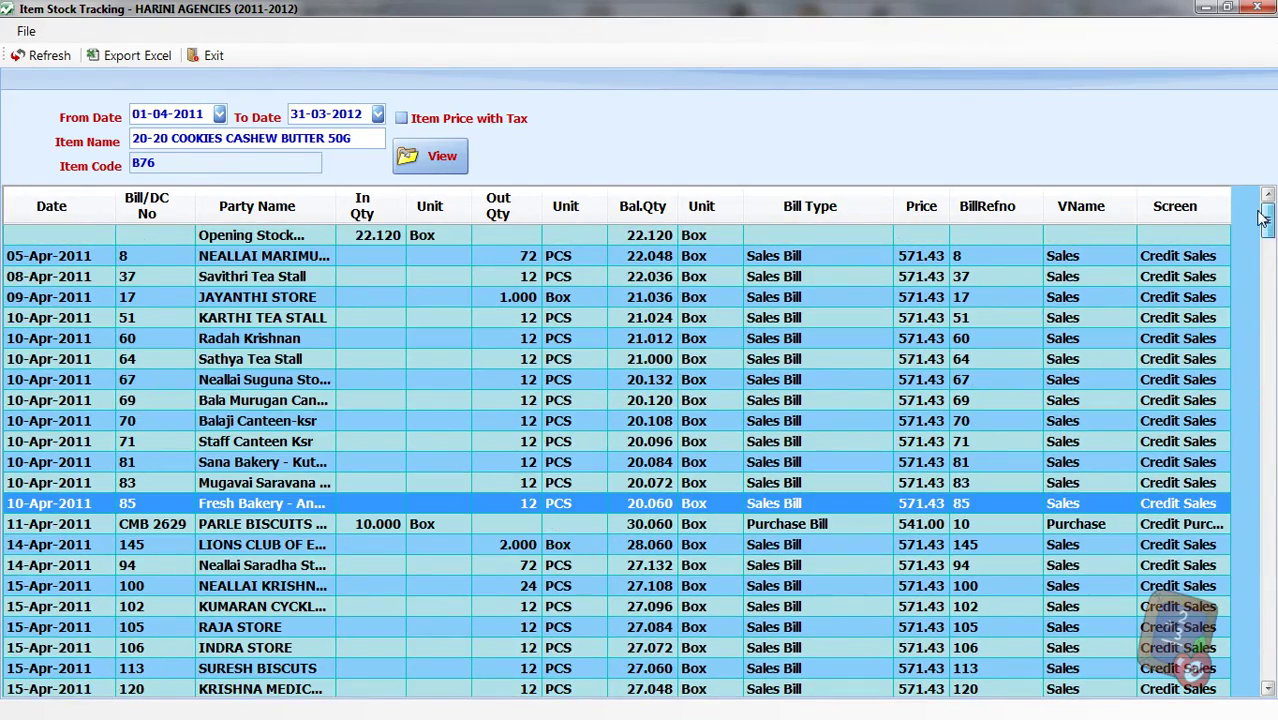
Open the sales bill behind the Neallai Suguna Store entry, look through its fields and close it unchanged.
click(547, 376)
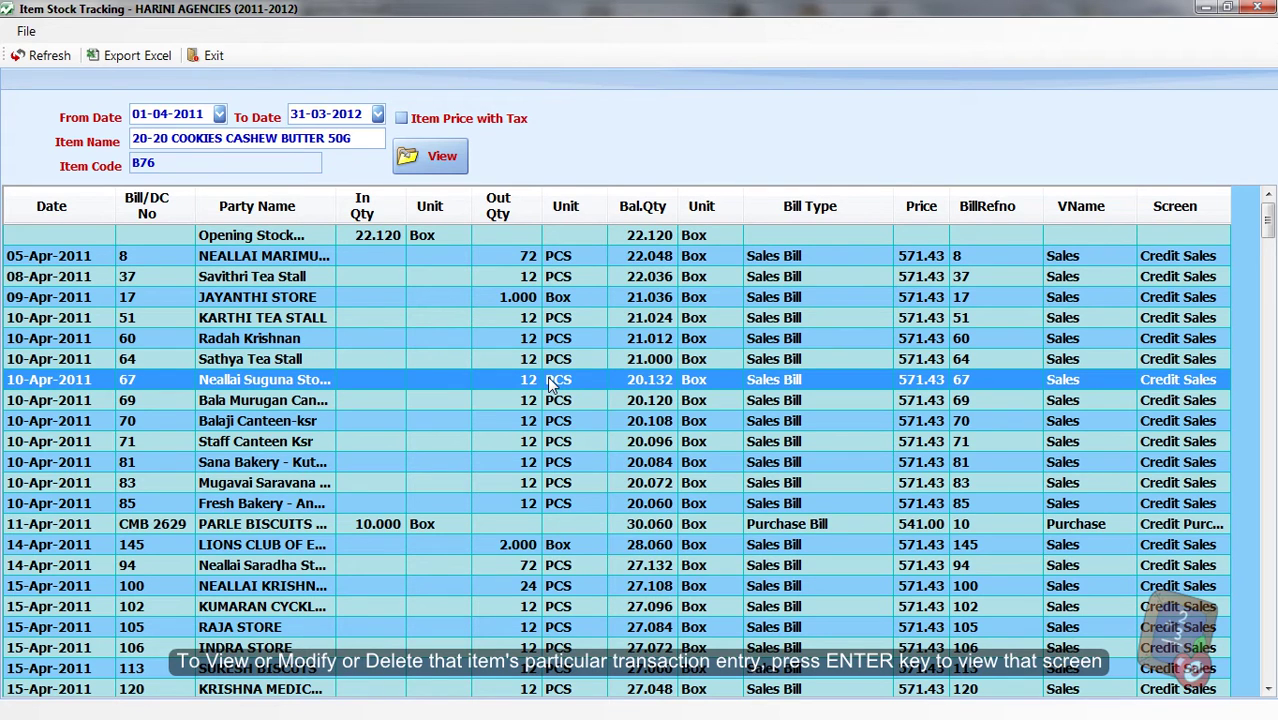
key(Return)
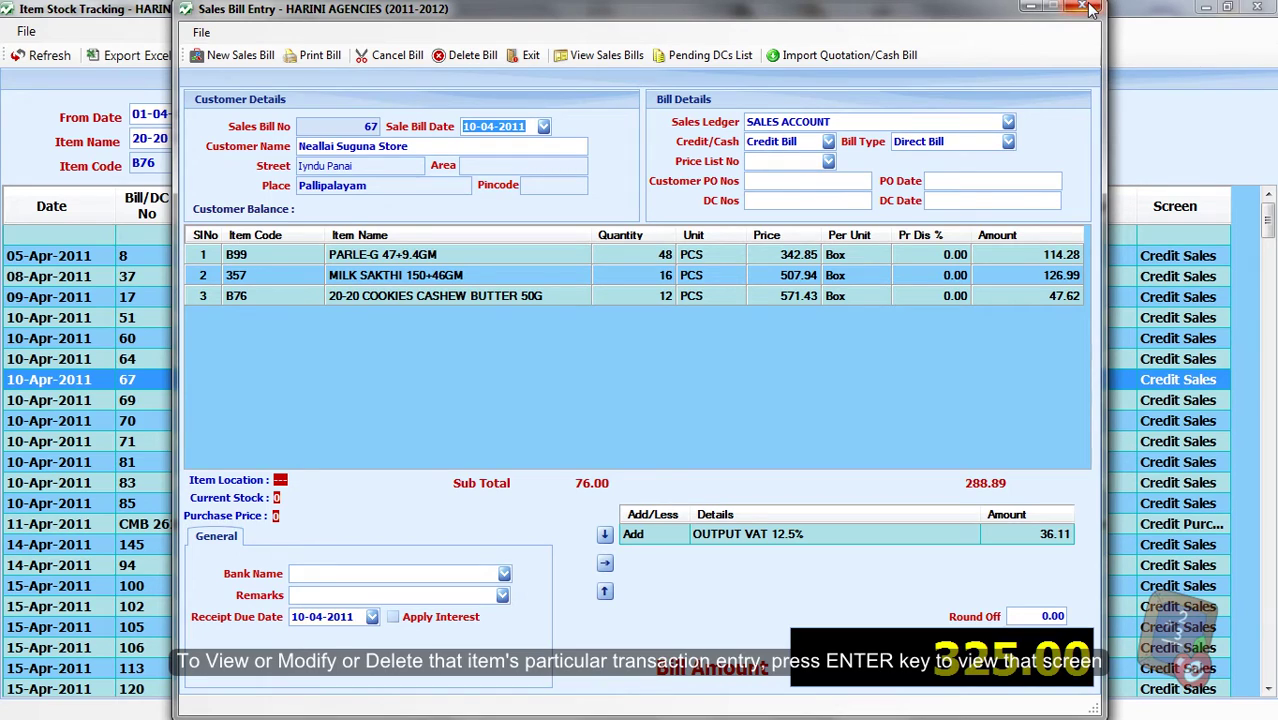
key(Return)
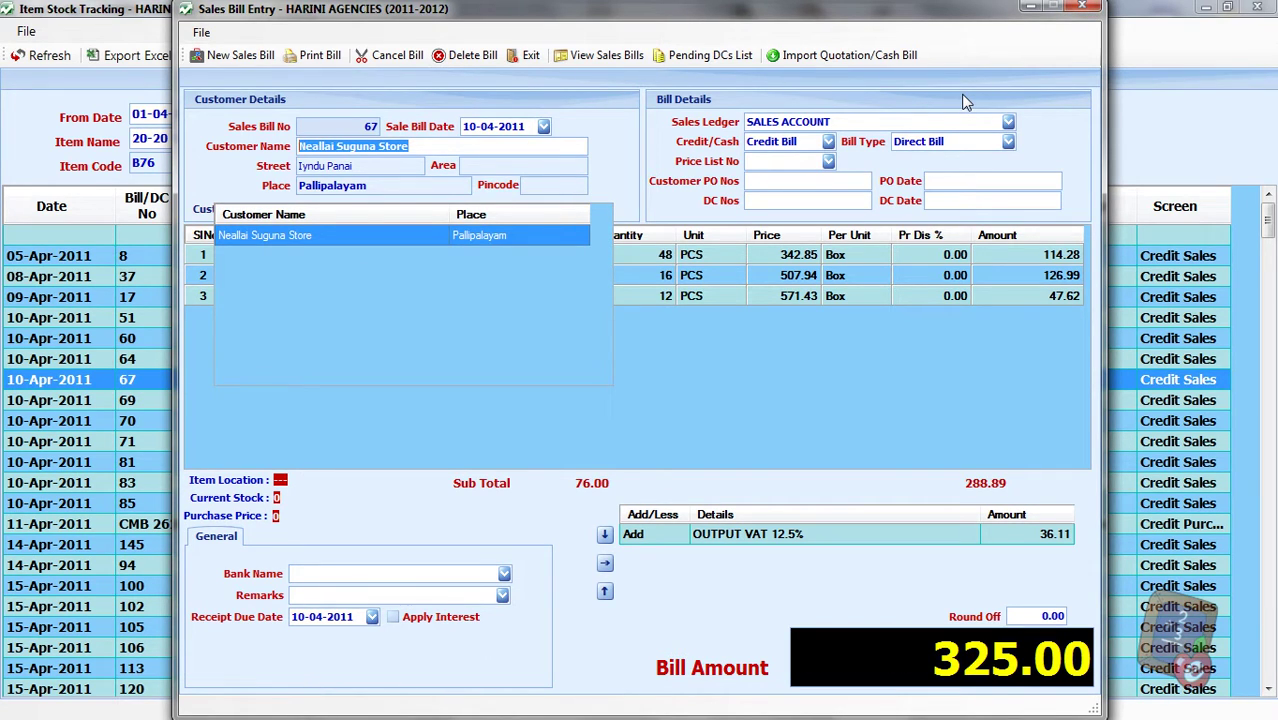
key(Return)
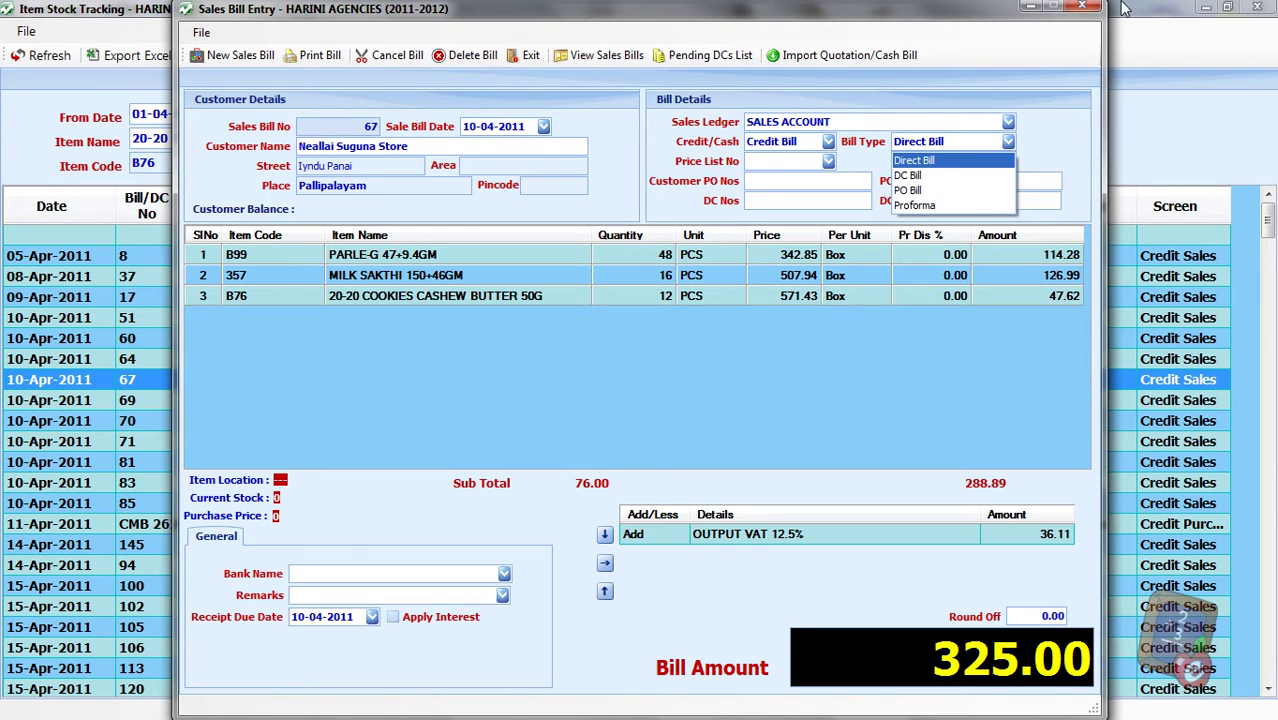
click(1088, 8)
click(1088, 8)
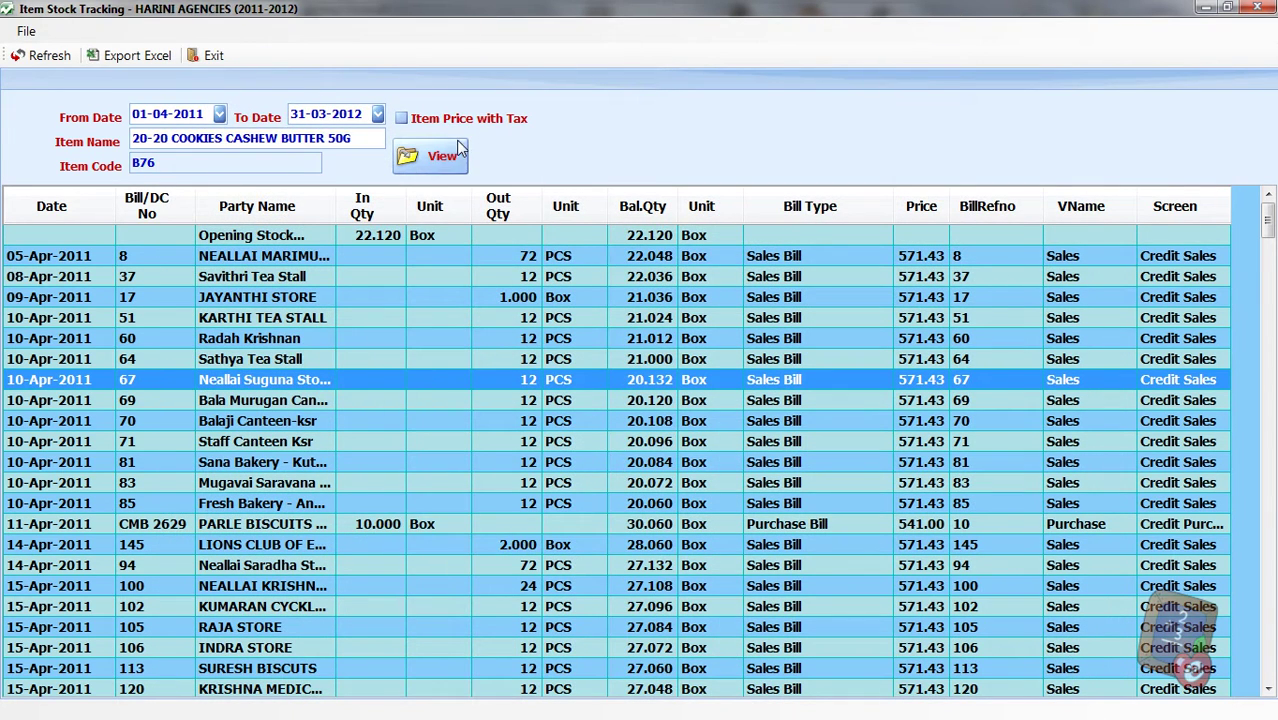
Export the item's stock history to Excel, view the exported workbook and close it without saving.
click(129, 63)
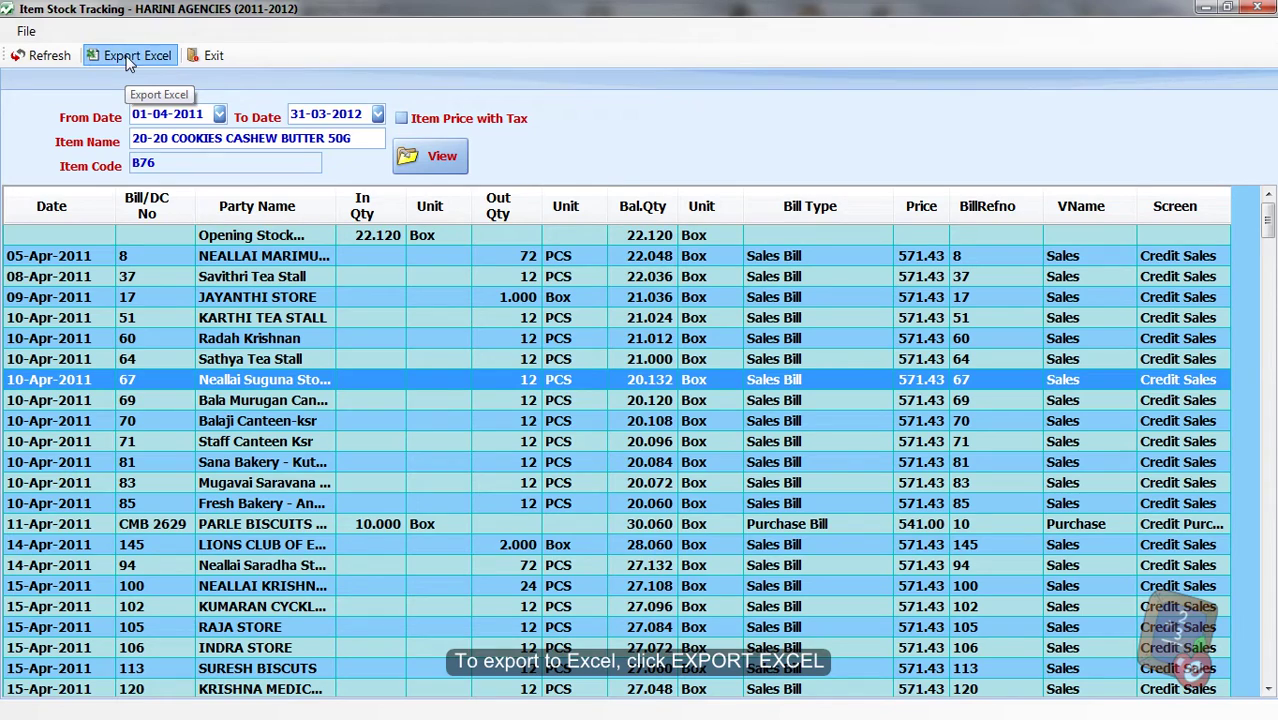
key(super)
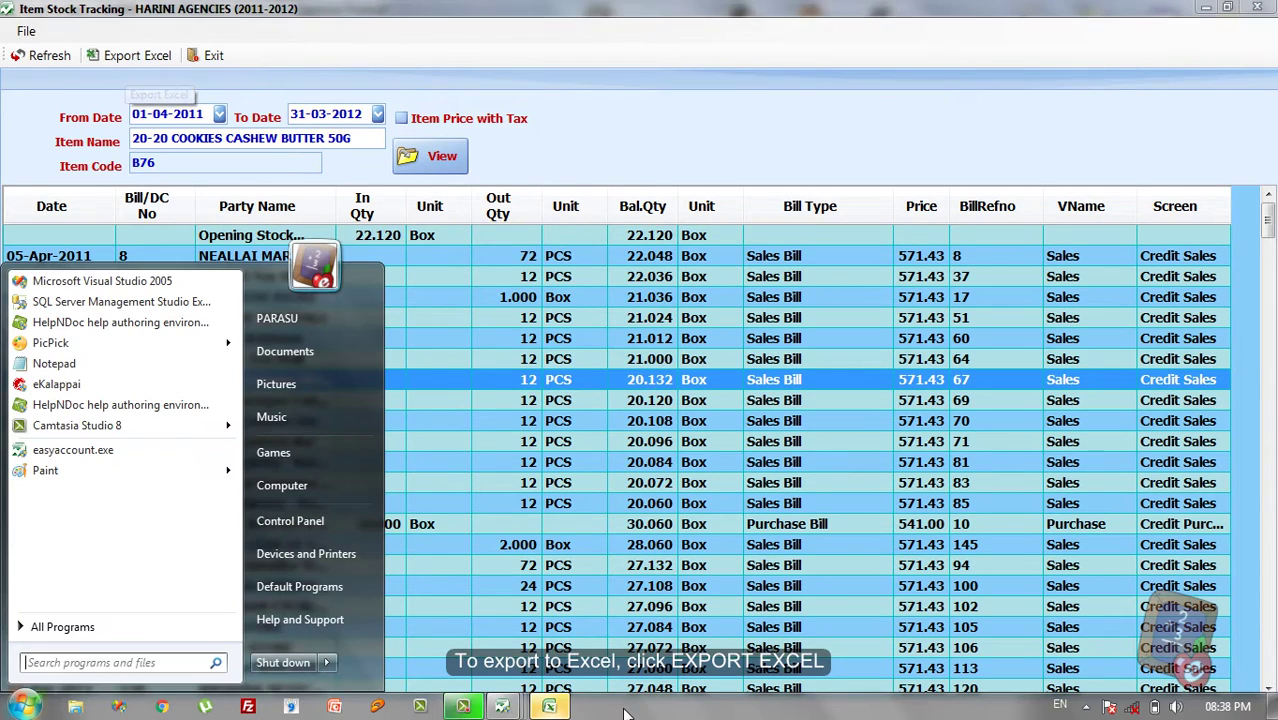
click(549, 708)
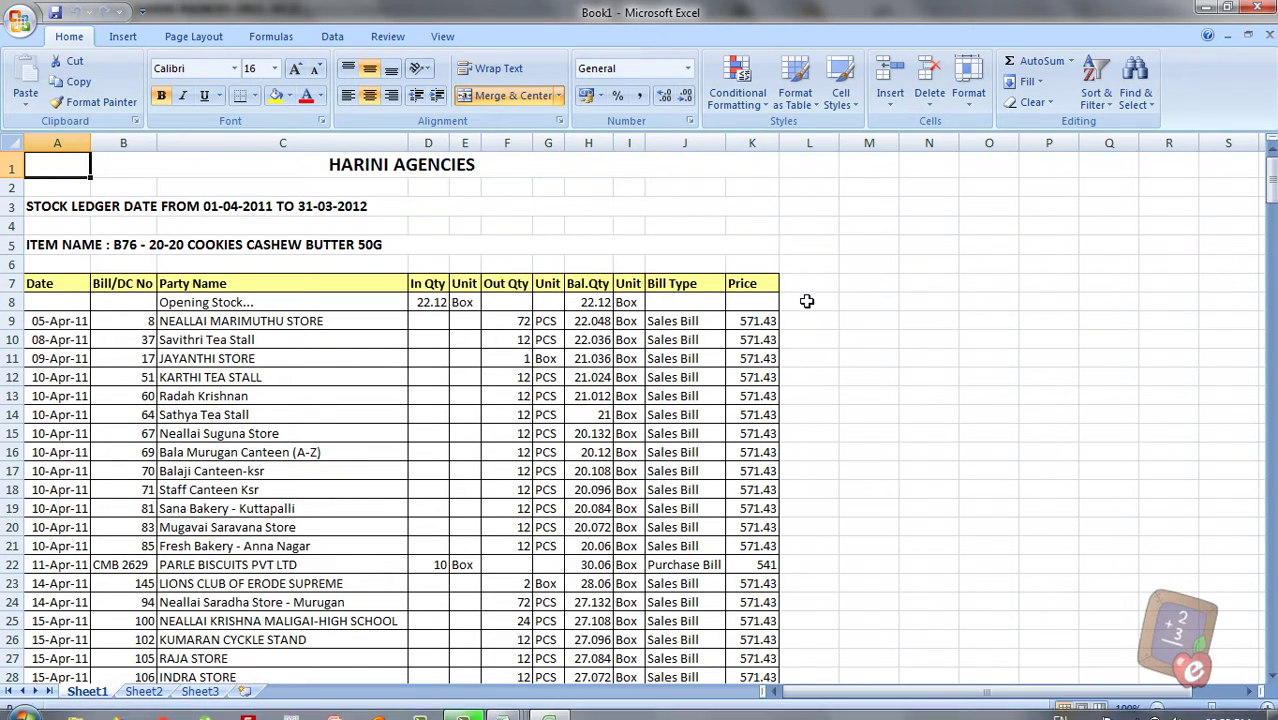
click(819, 222)
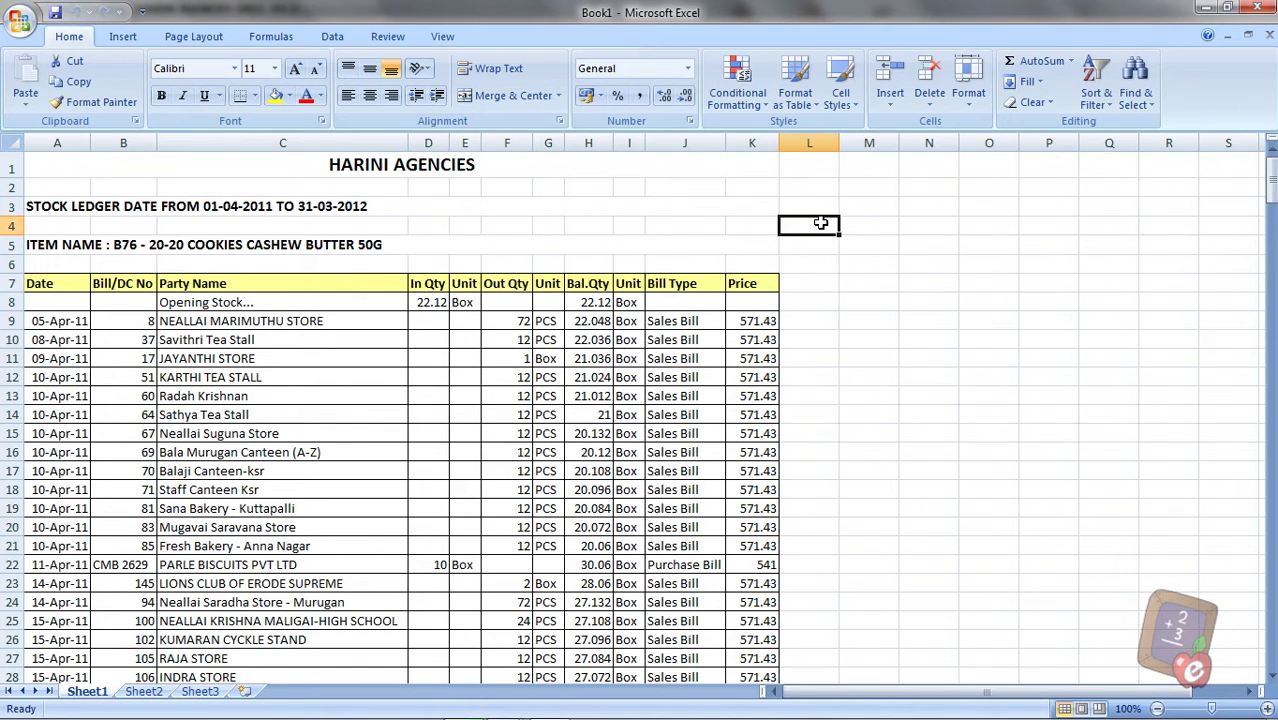
click(1266, 7)
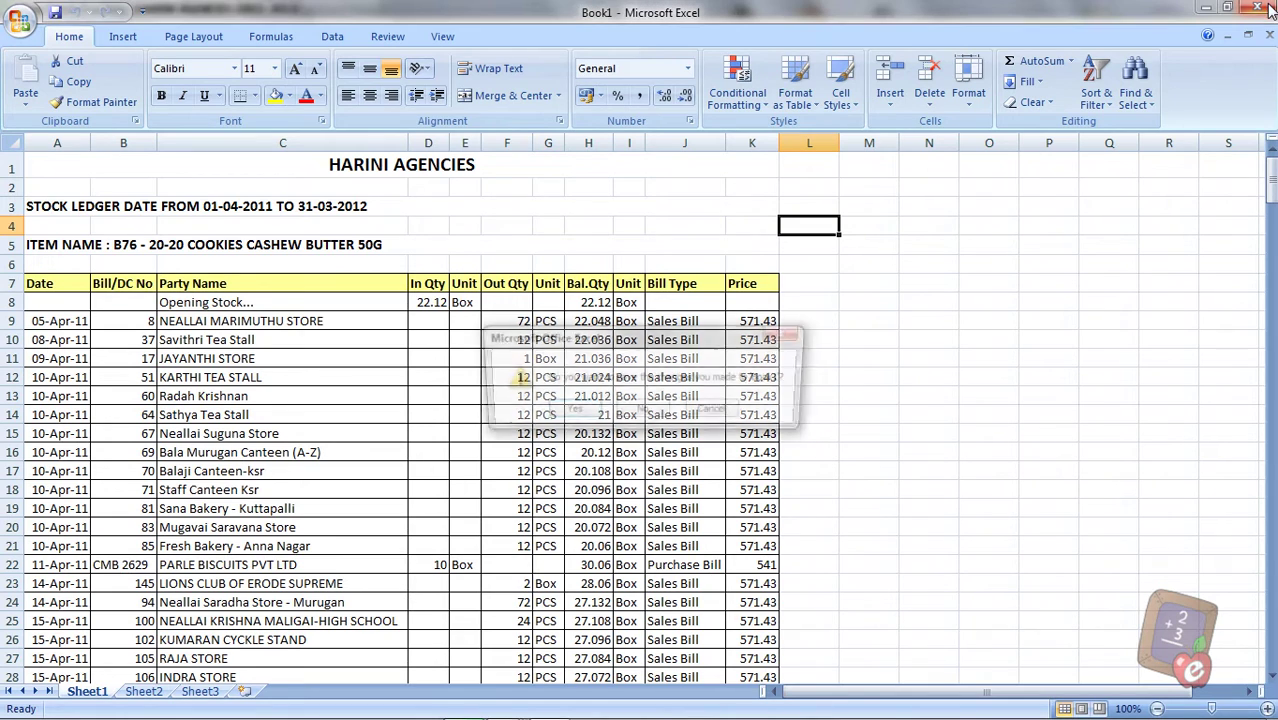
click(643, 408)
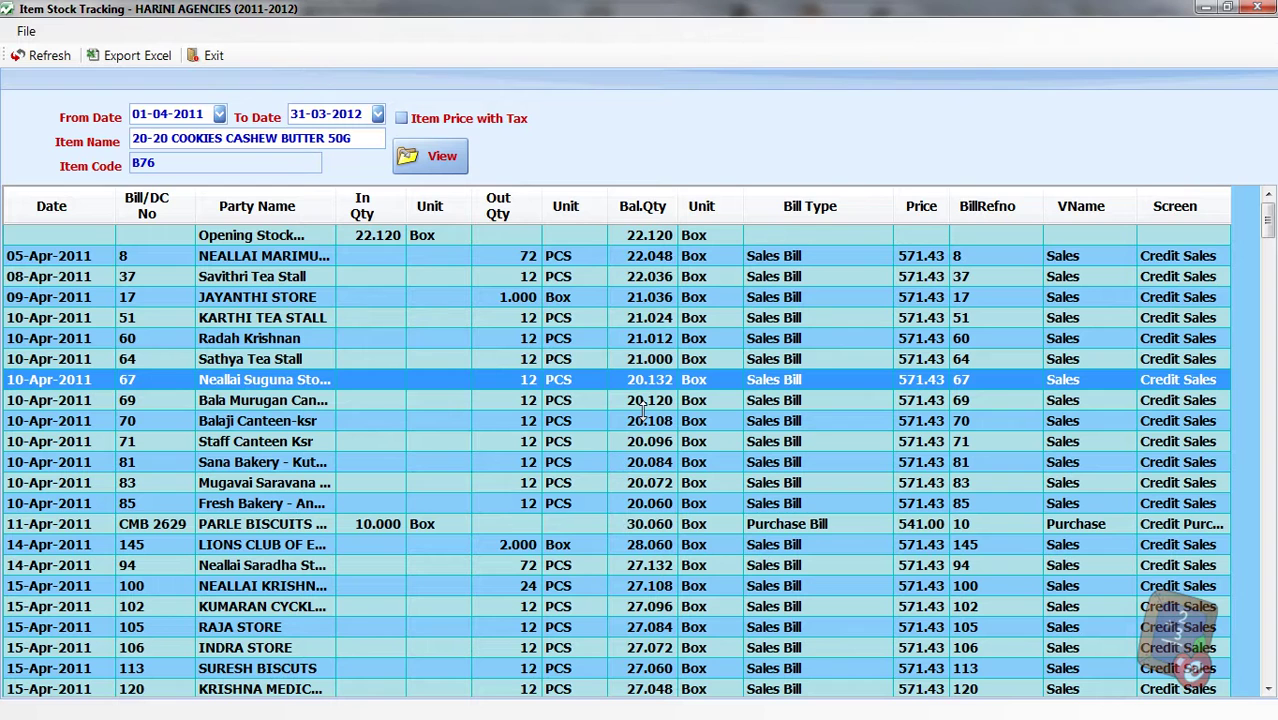
Exit the item stock tracking and reset the stock ledger to an empty form.
click(214, 58)
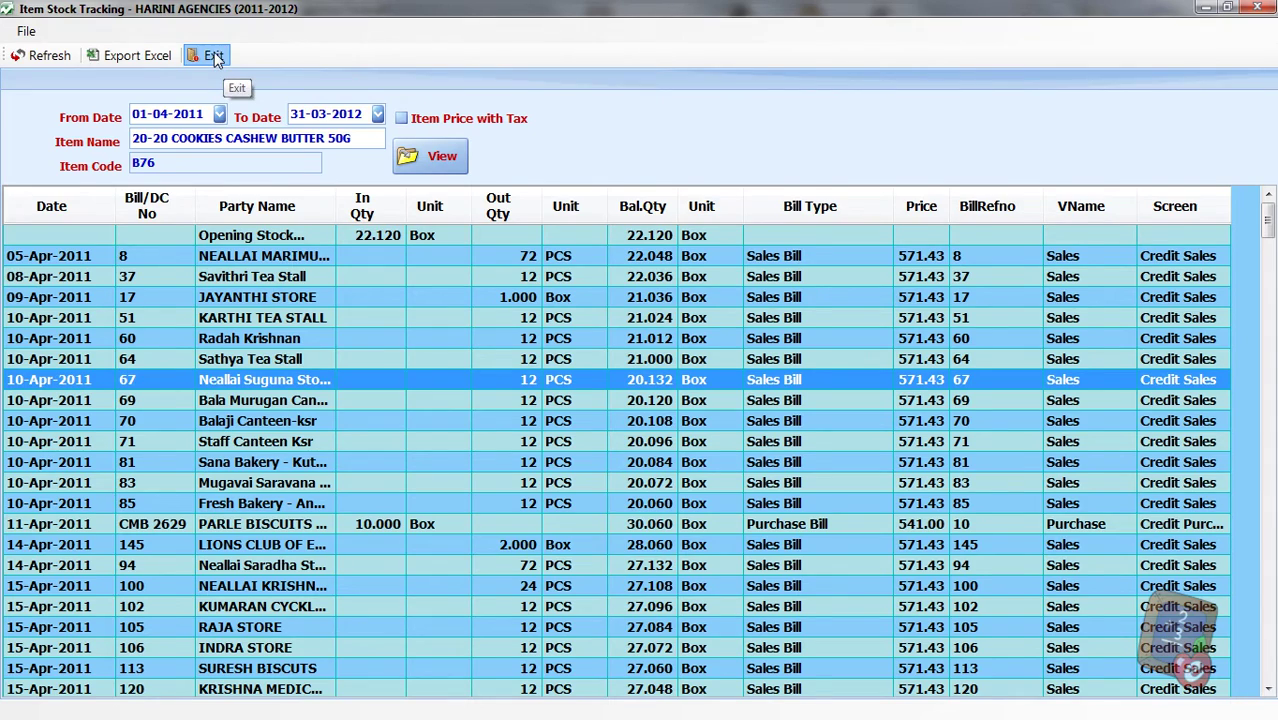
click(558, 357)
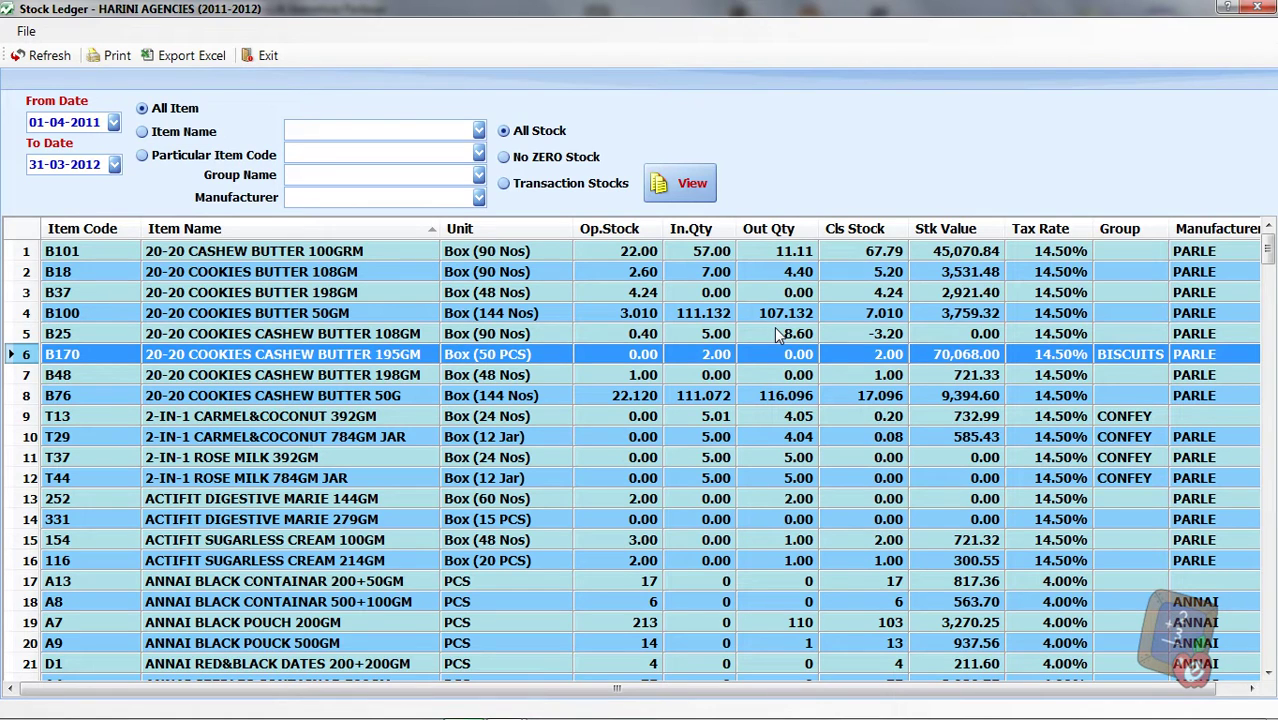
click(44, 58)
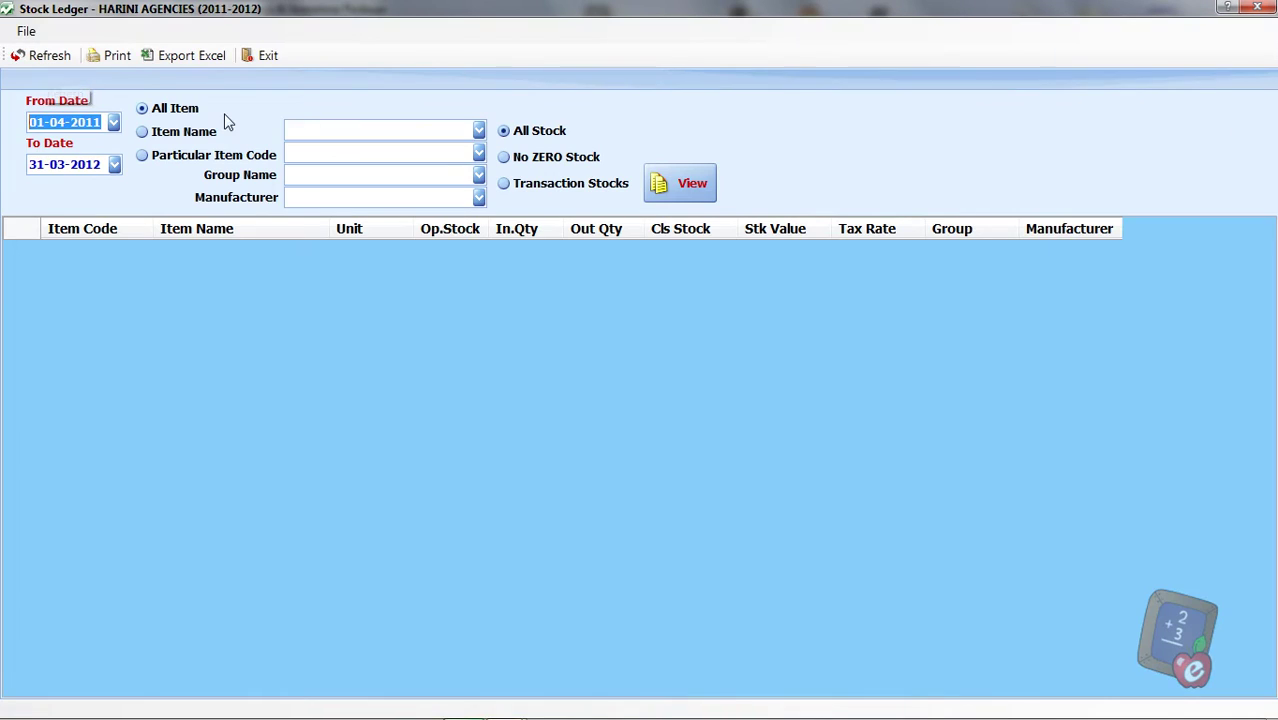
Generate the stock ledger by Item Name for 20-20 COOKIES BUTTER 50GM, view it and reset the form.
click(185, 141)
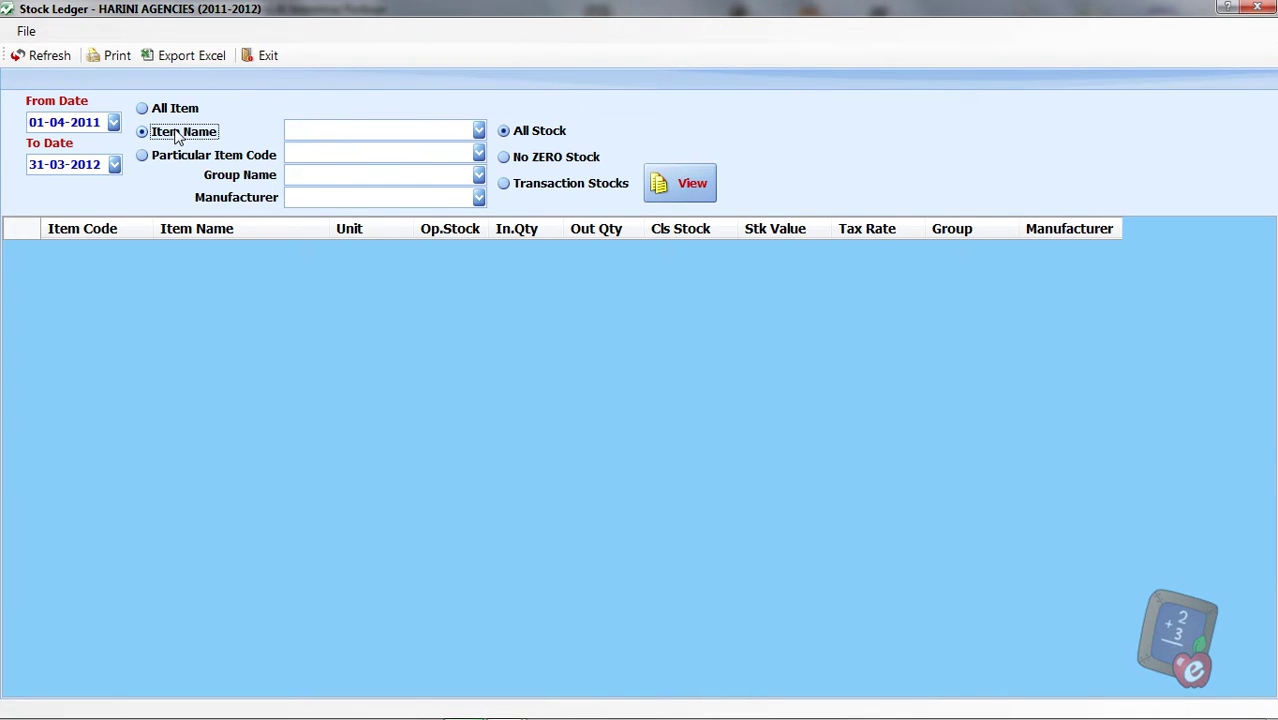
click(315, 139)
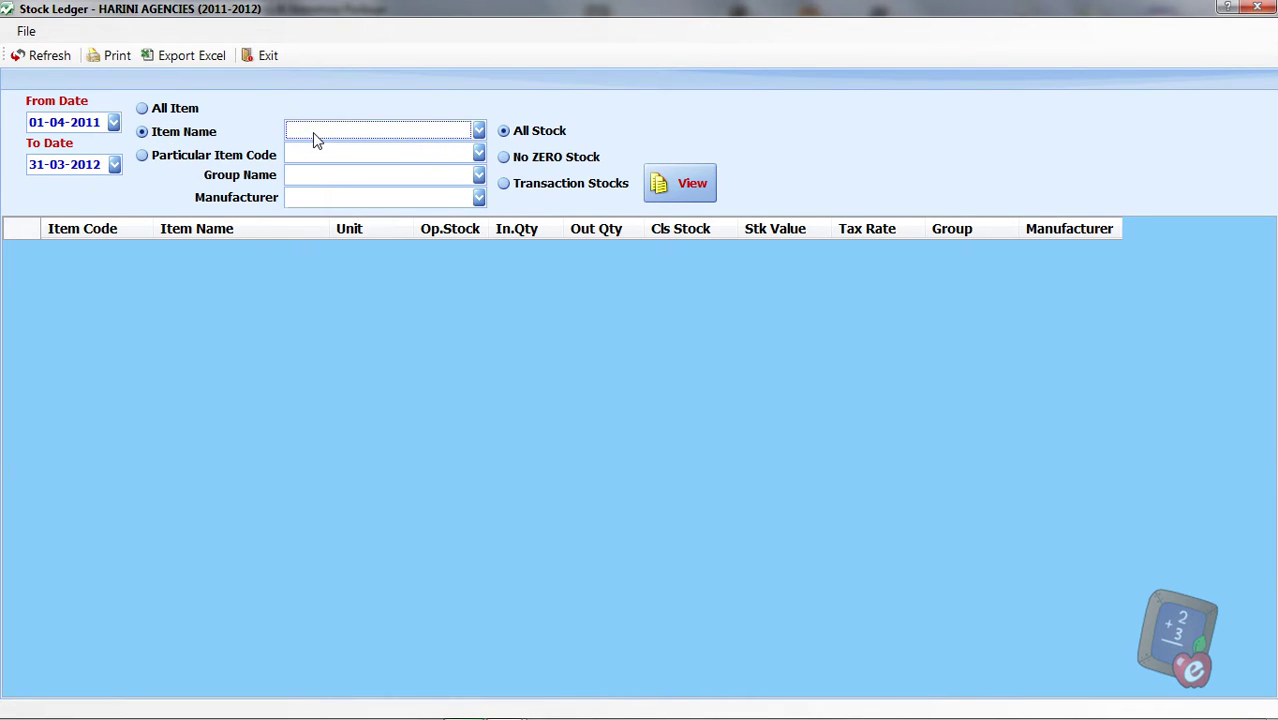
click(315, 139)
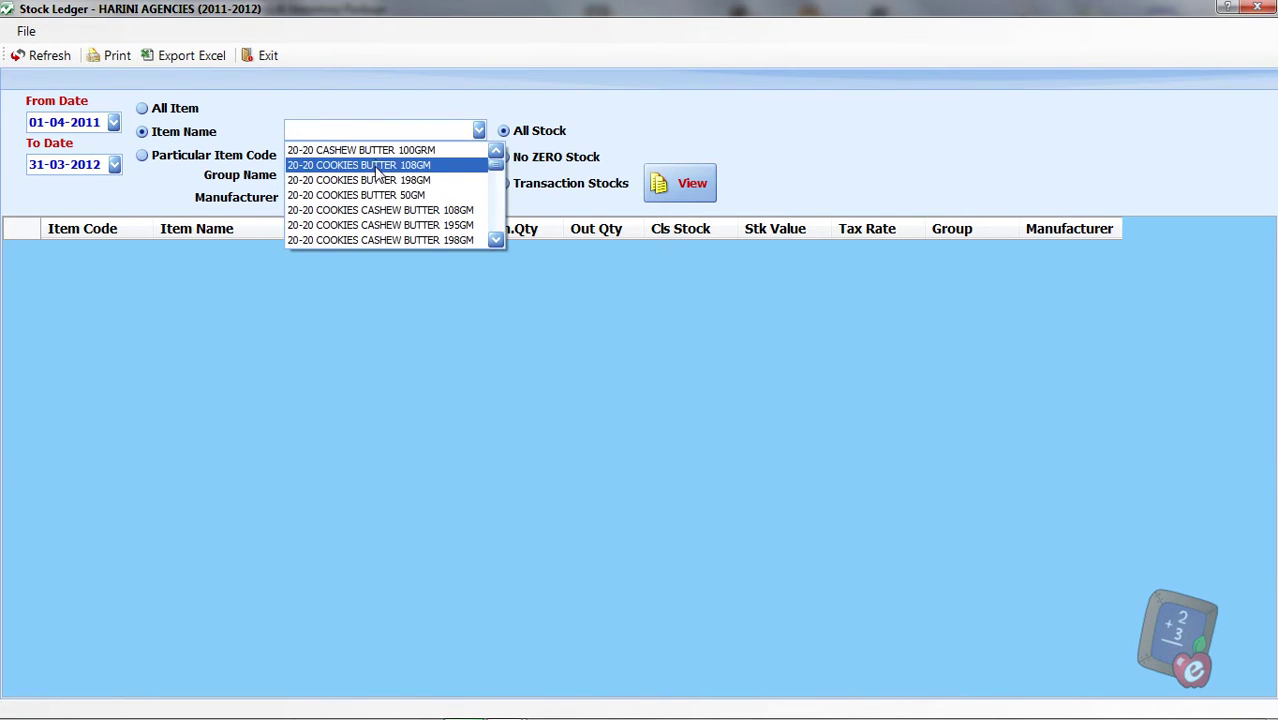
click(380, 196)
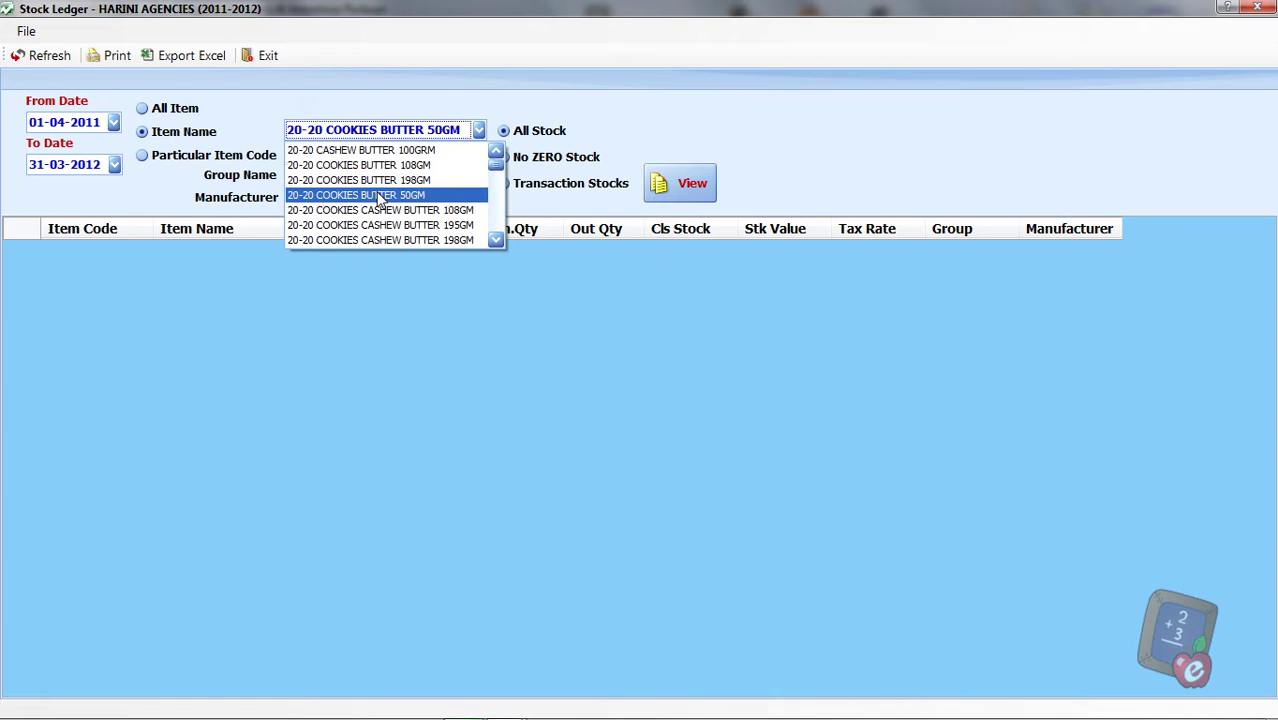
click(688, 186)
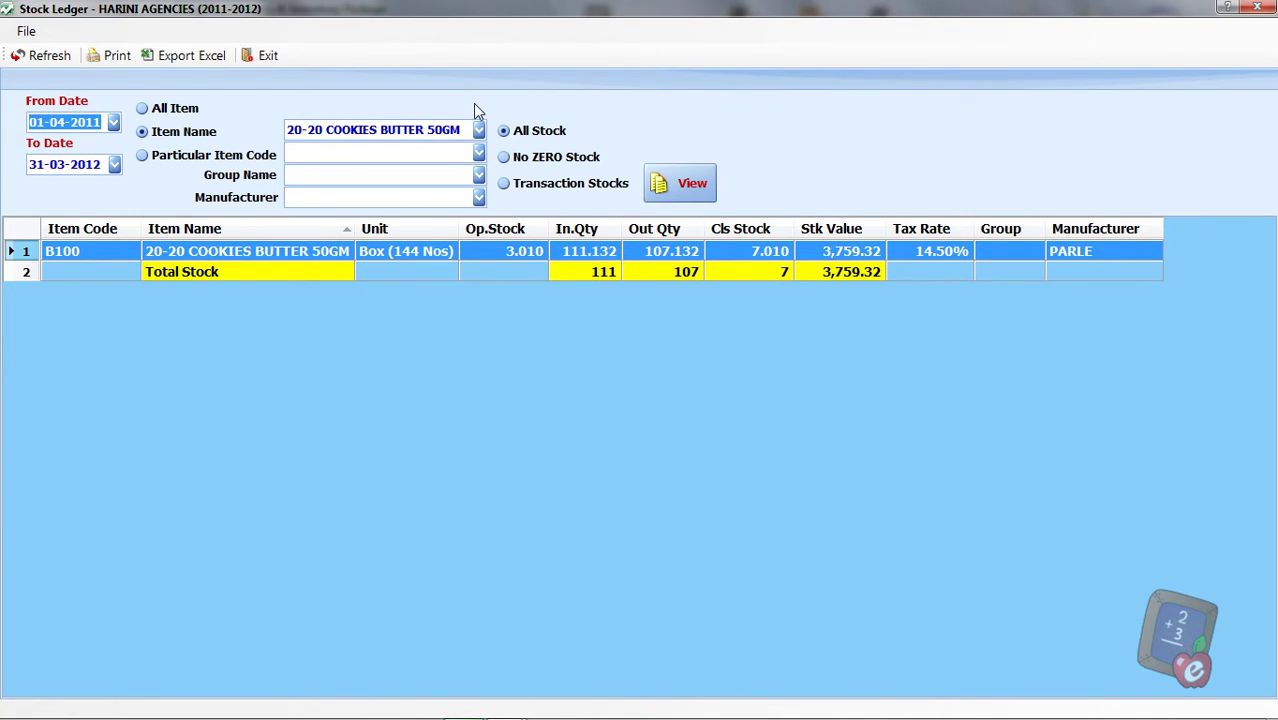
click(45, 60)
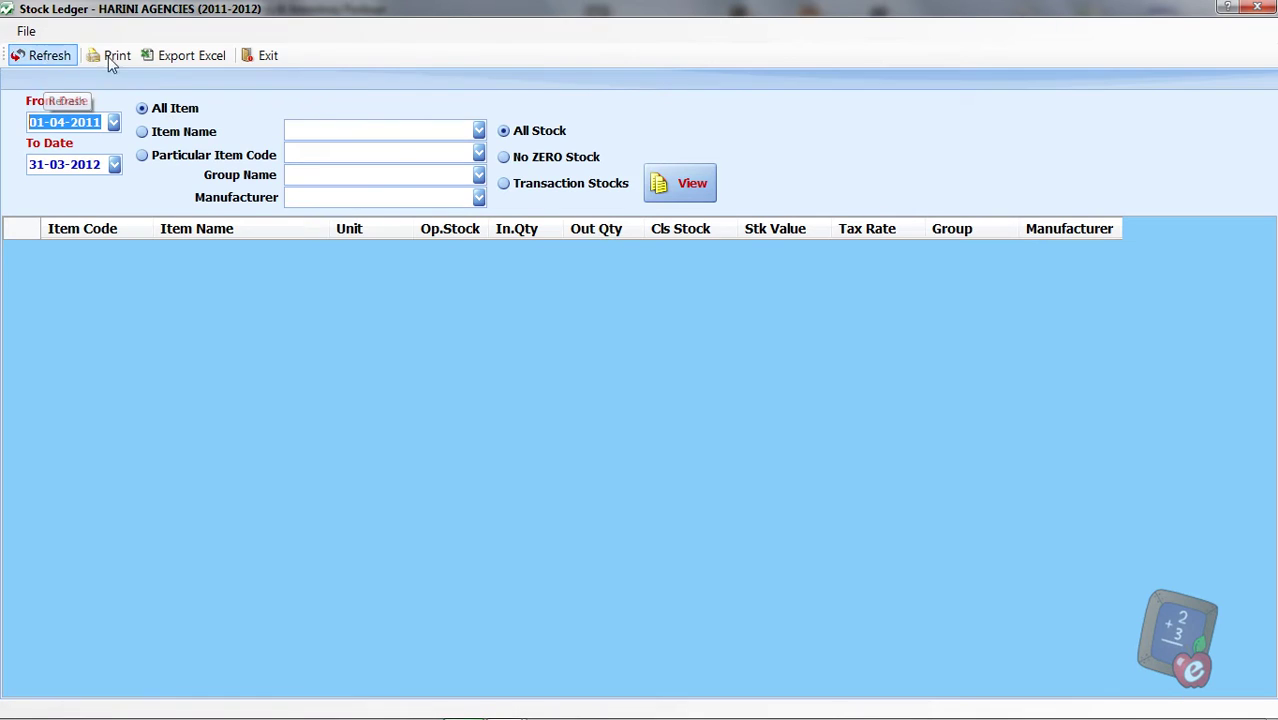
Generate the stock ledger by Particular Item Code for the BISCUITS group, view its rows and reset the form.
click(143, 160)
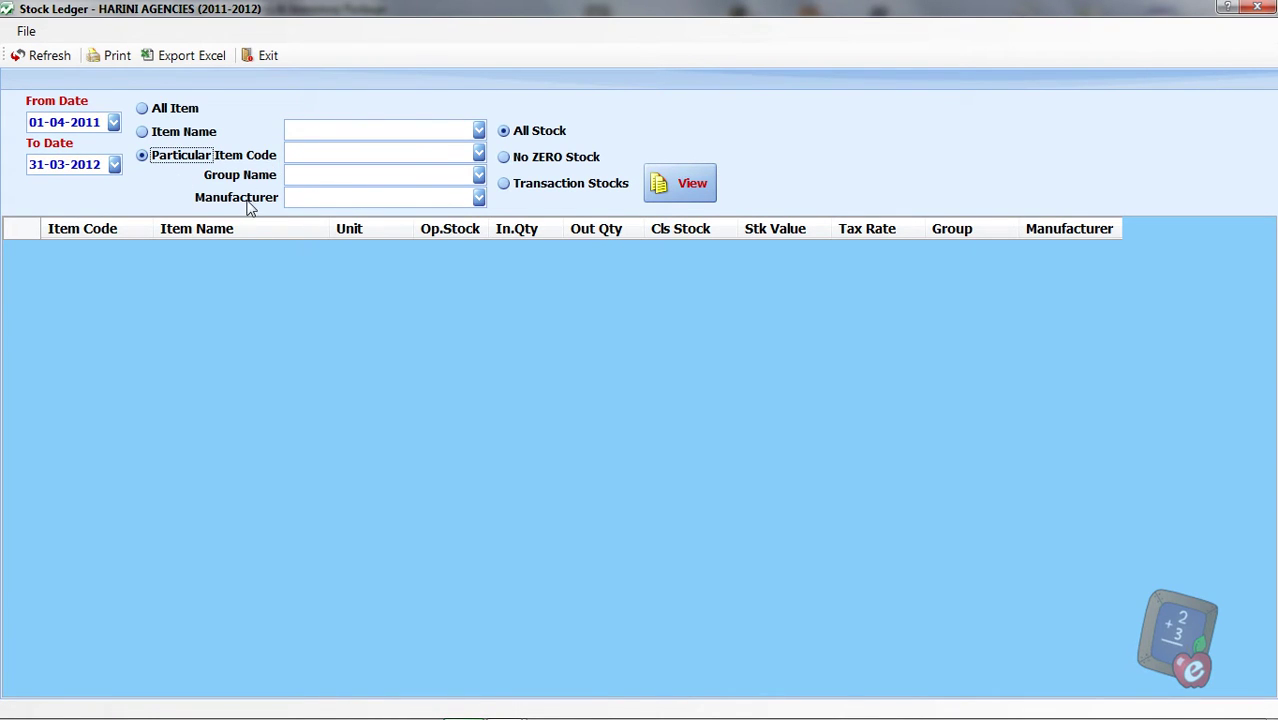
click(307, 177)
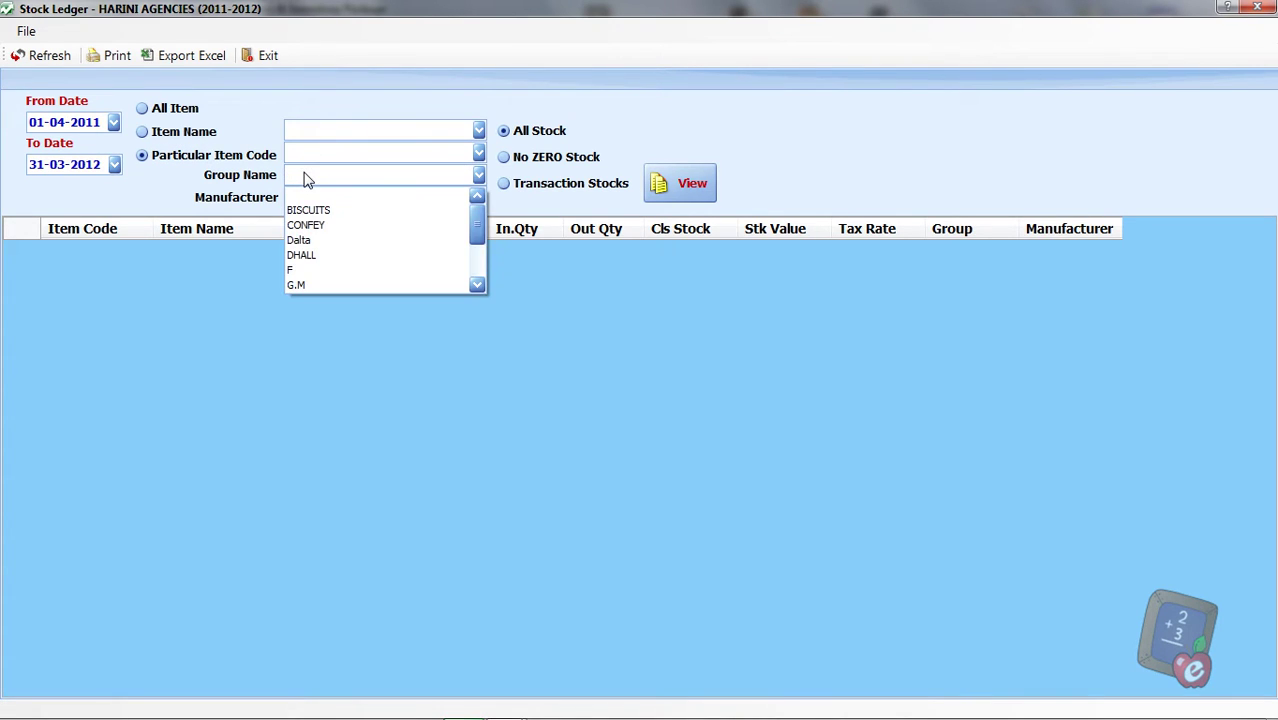
click(366, 214)
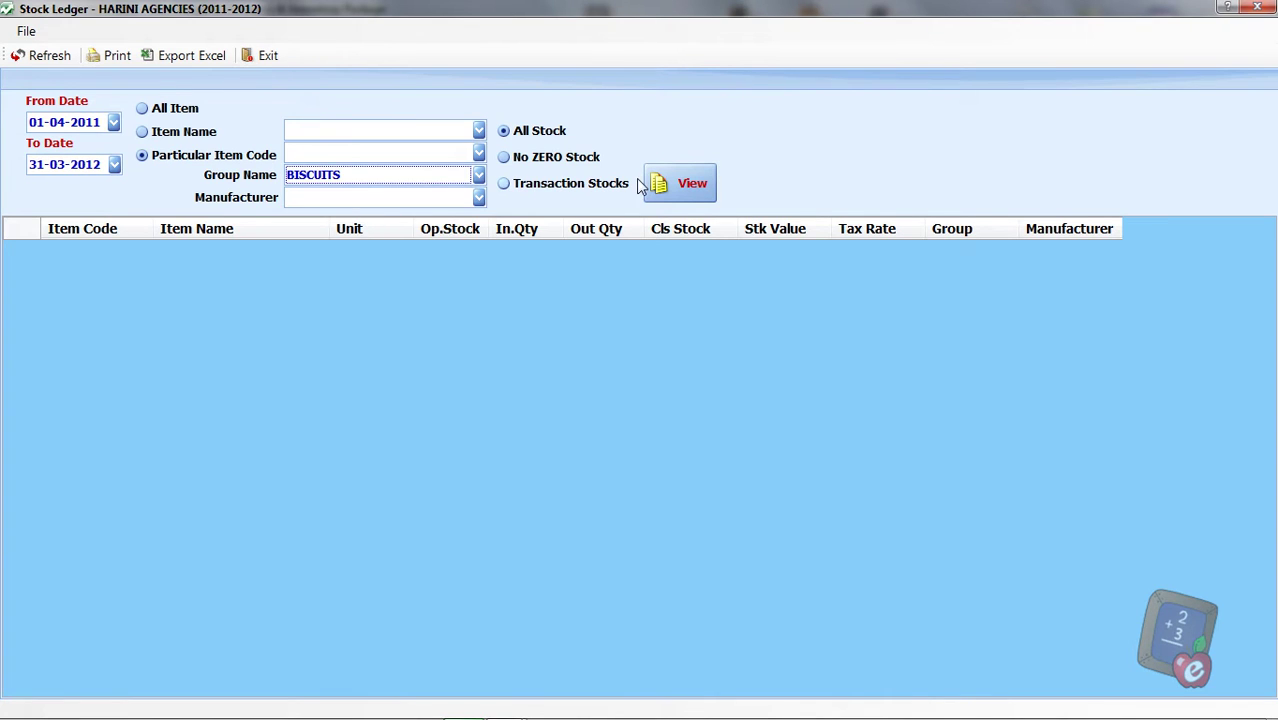
click(690, 188)
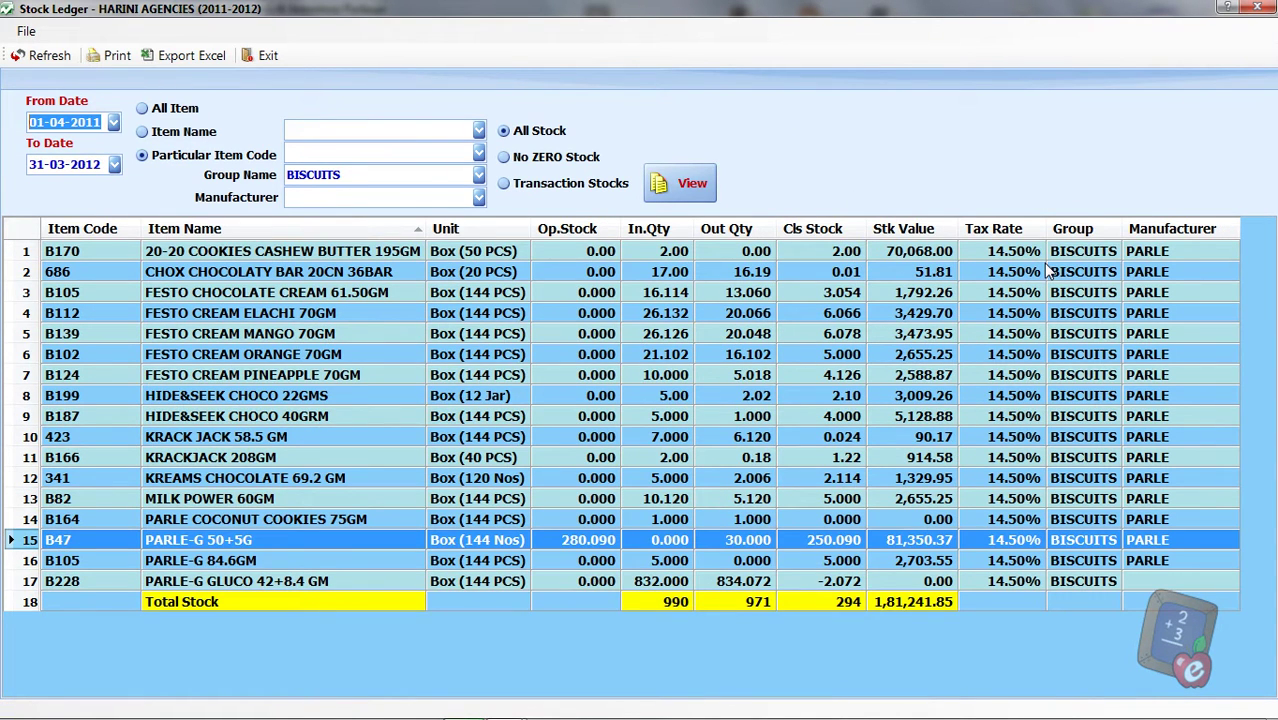
click(1045, 268)
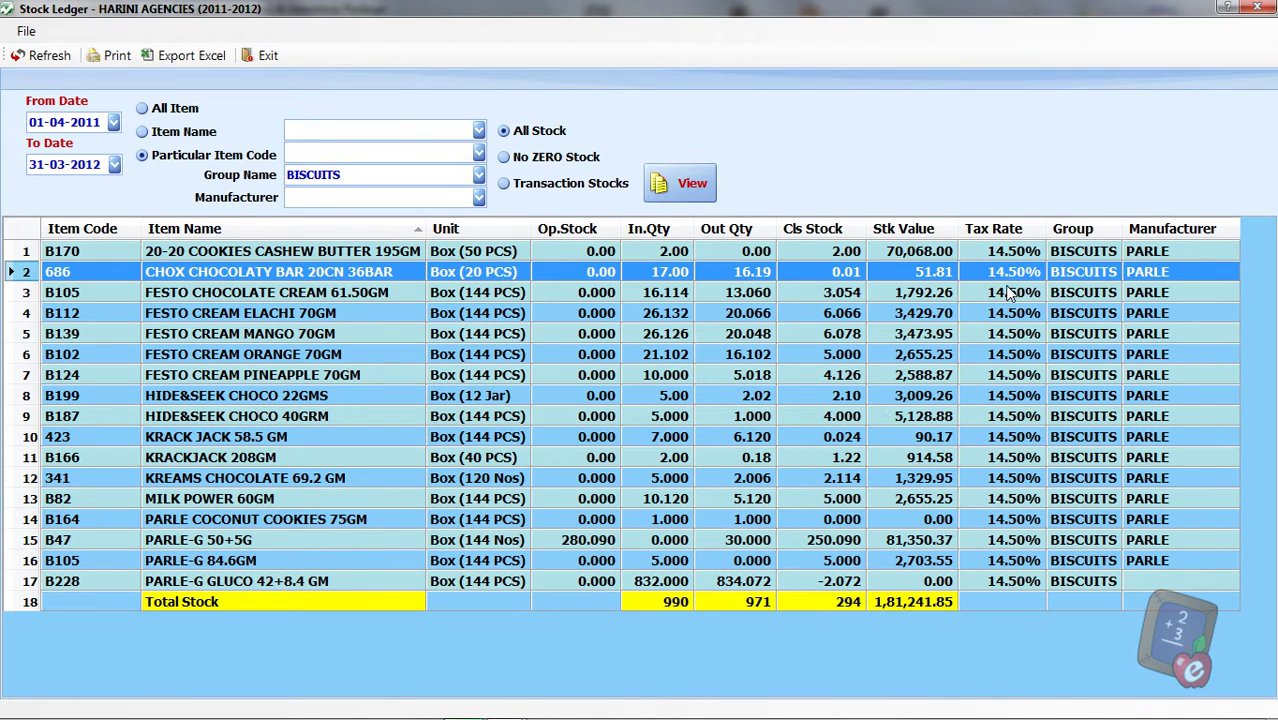
click(53, 58)
Generate the stock ledger by Particular Item Code for the manufacturer GOLD Winner.
click(144, 156)
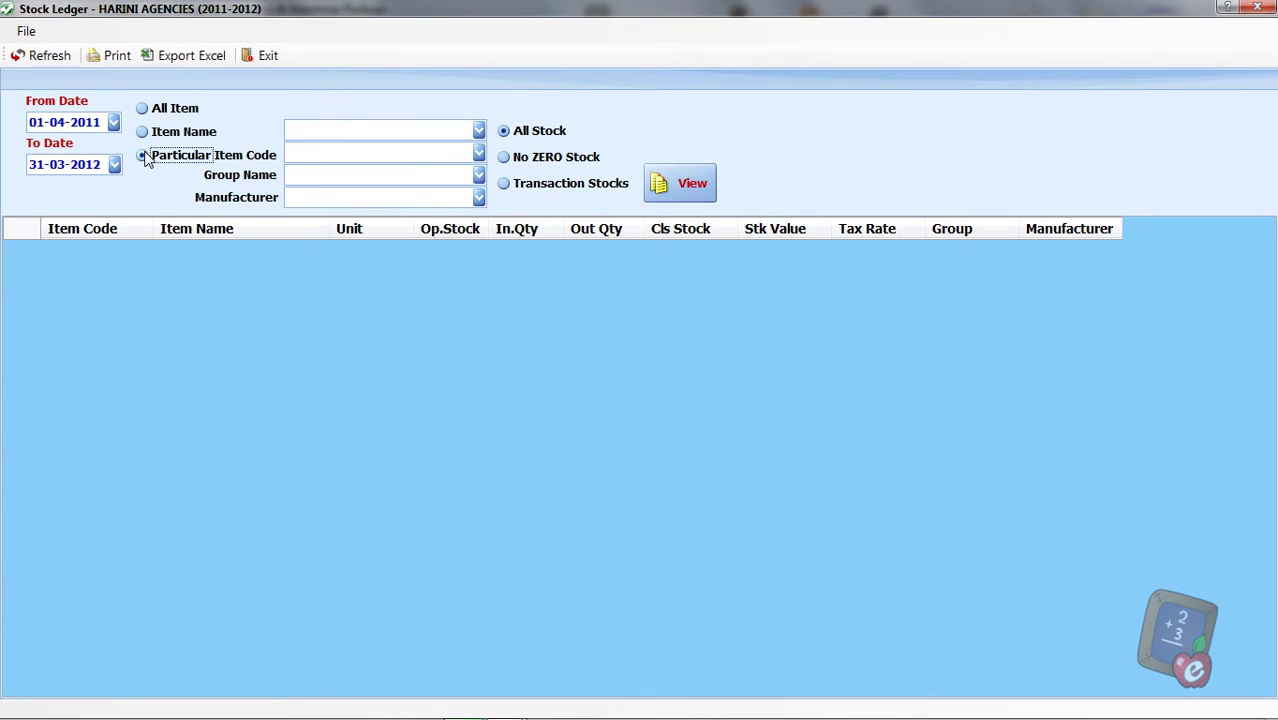
click(310, 202)
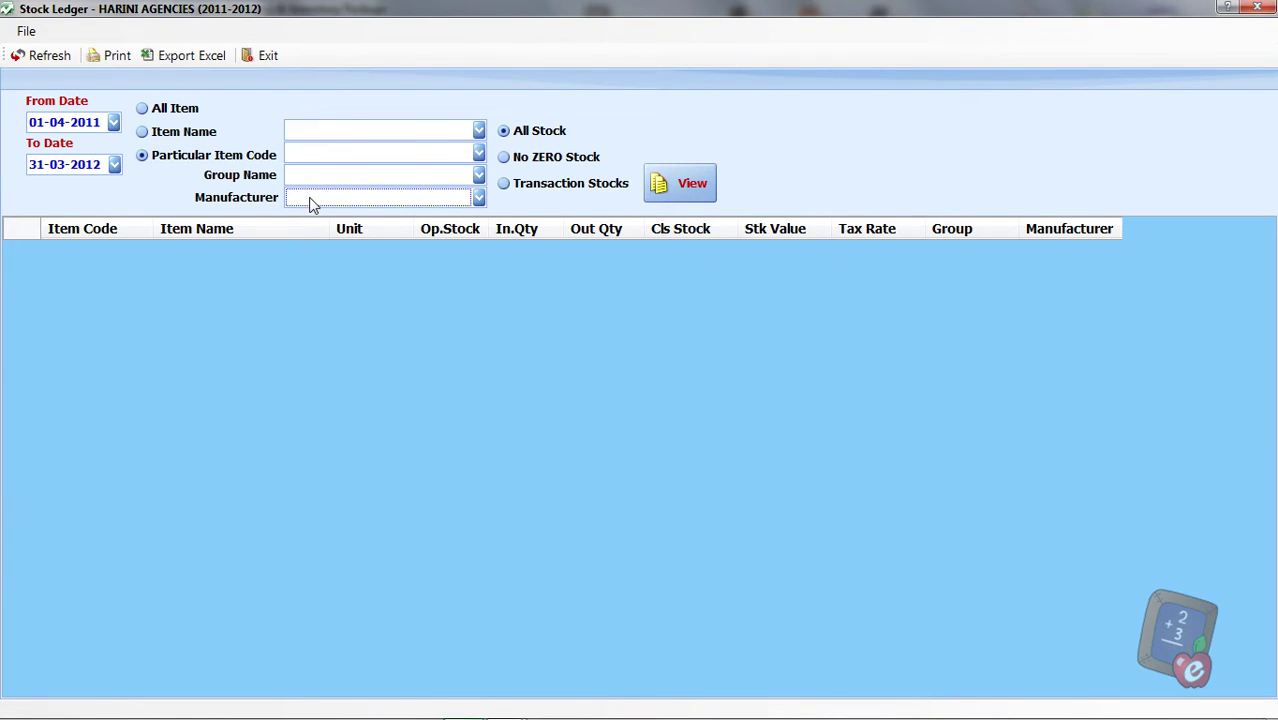
click(310, 202)
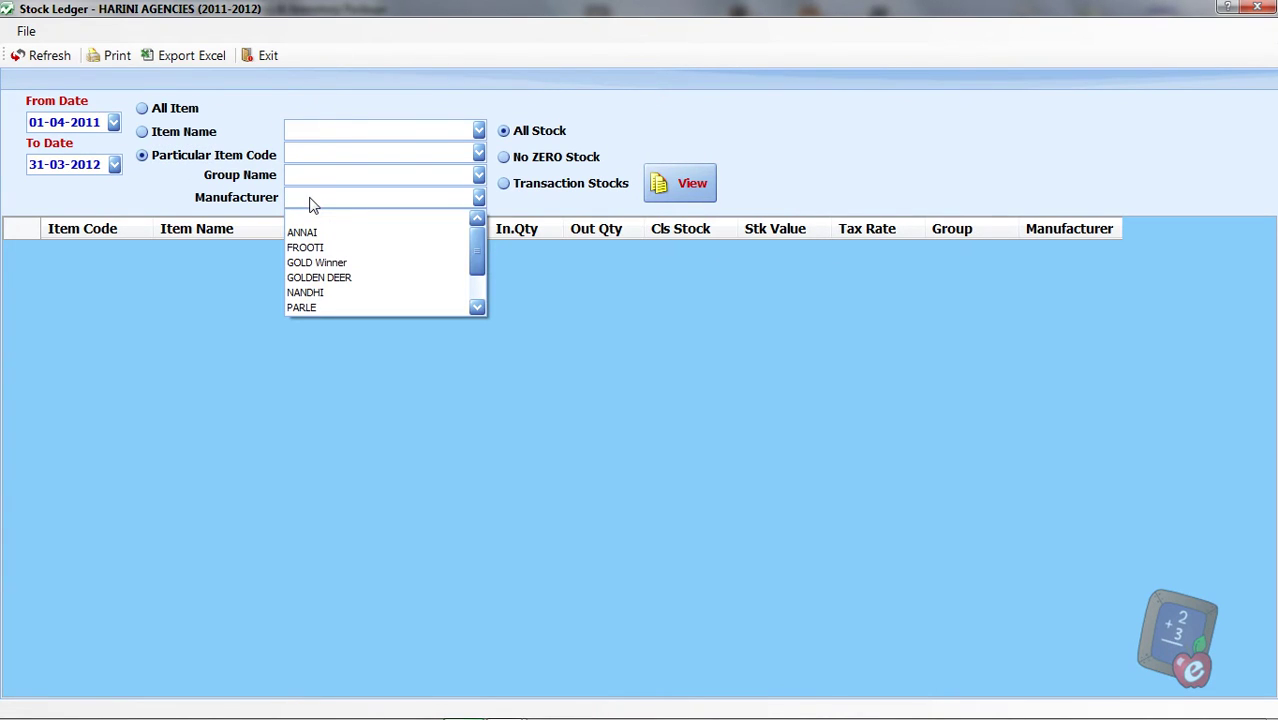
click(376, 266)
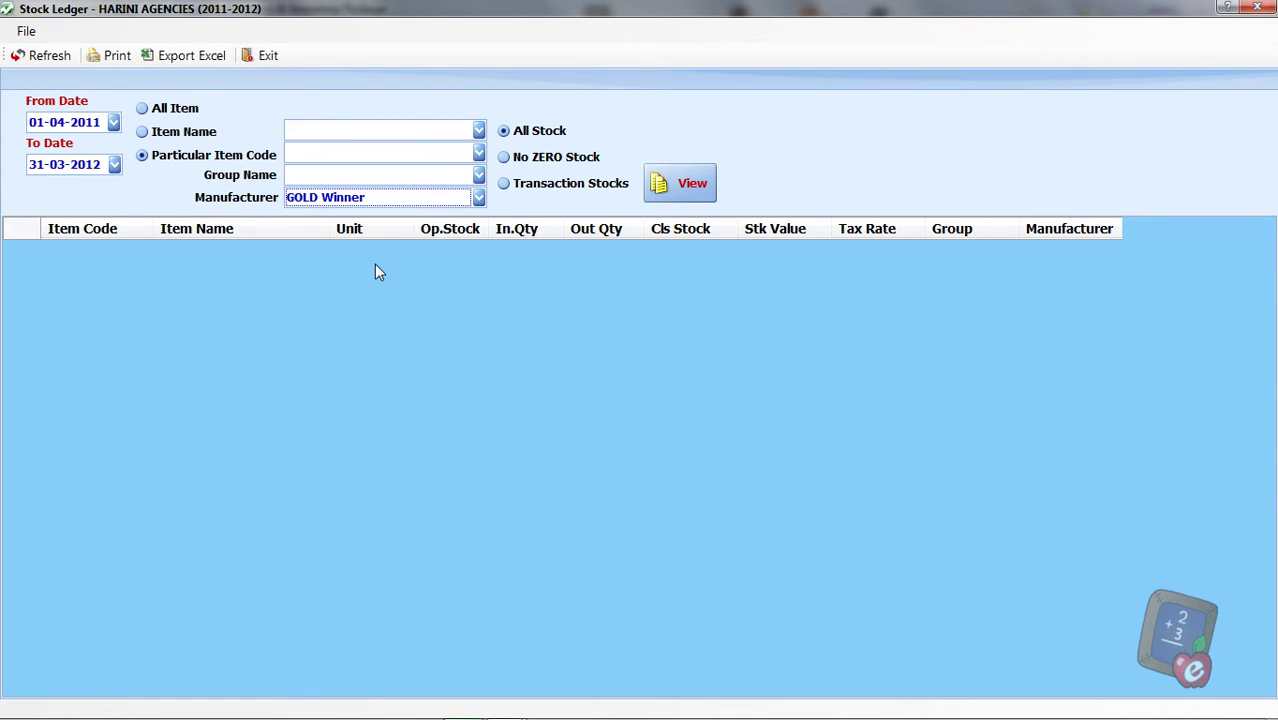
click(690, 186)
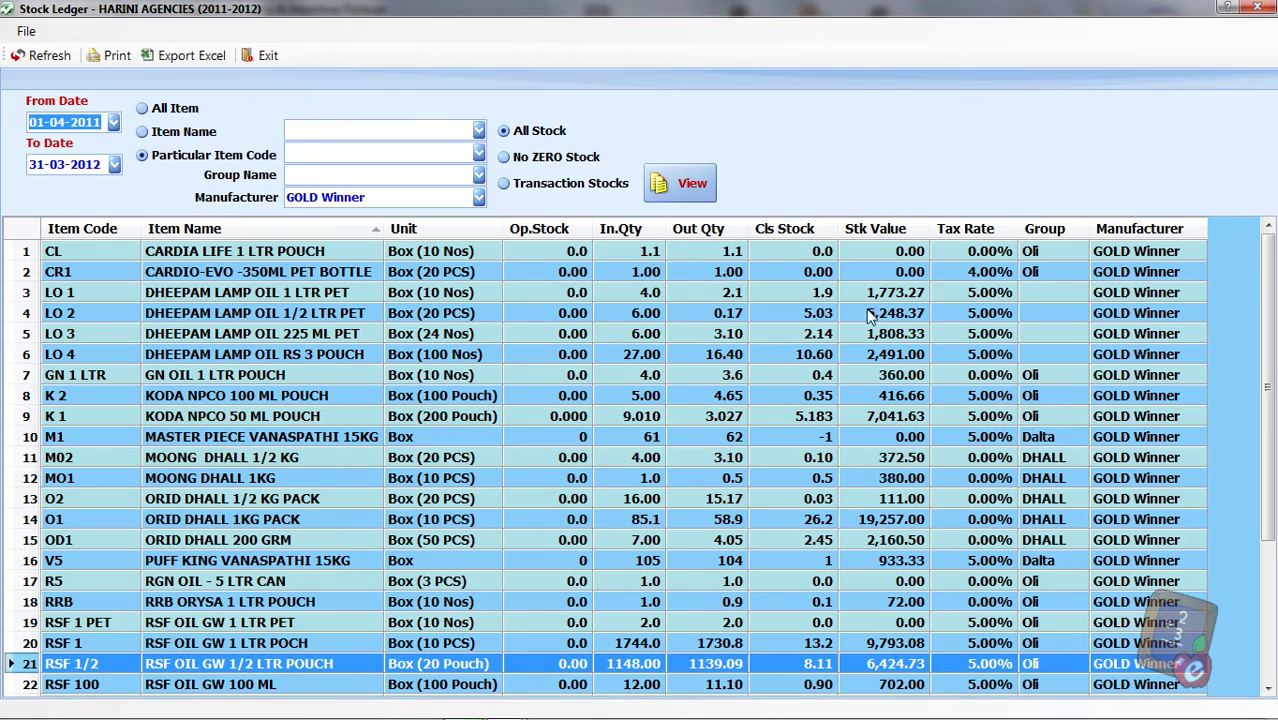
Look through the GOLD Winner ledger, view its print preview and close the preview without printing or saving.
mouse_move(1272, 322)
mouse_down()
mouse_move(1272, 472)
mouse_move(1267, 302)
mouse_up()
click(101, 59)
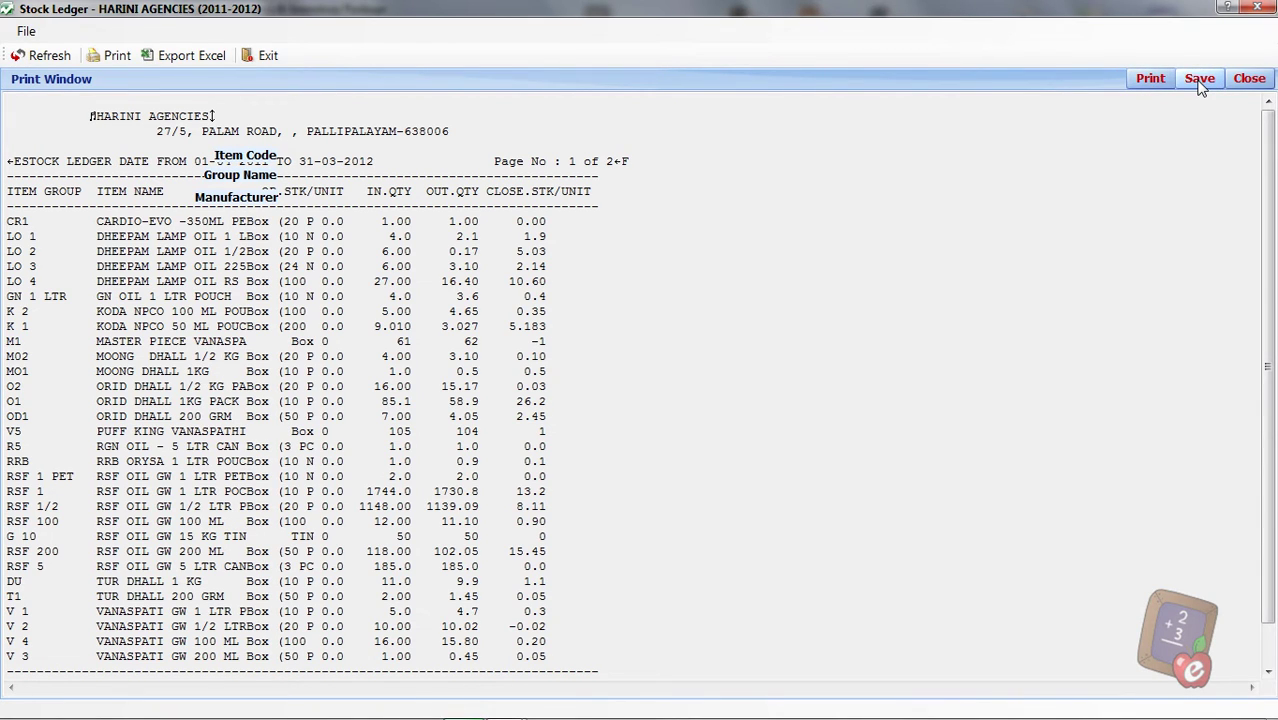
click(1248, 84)
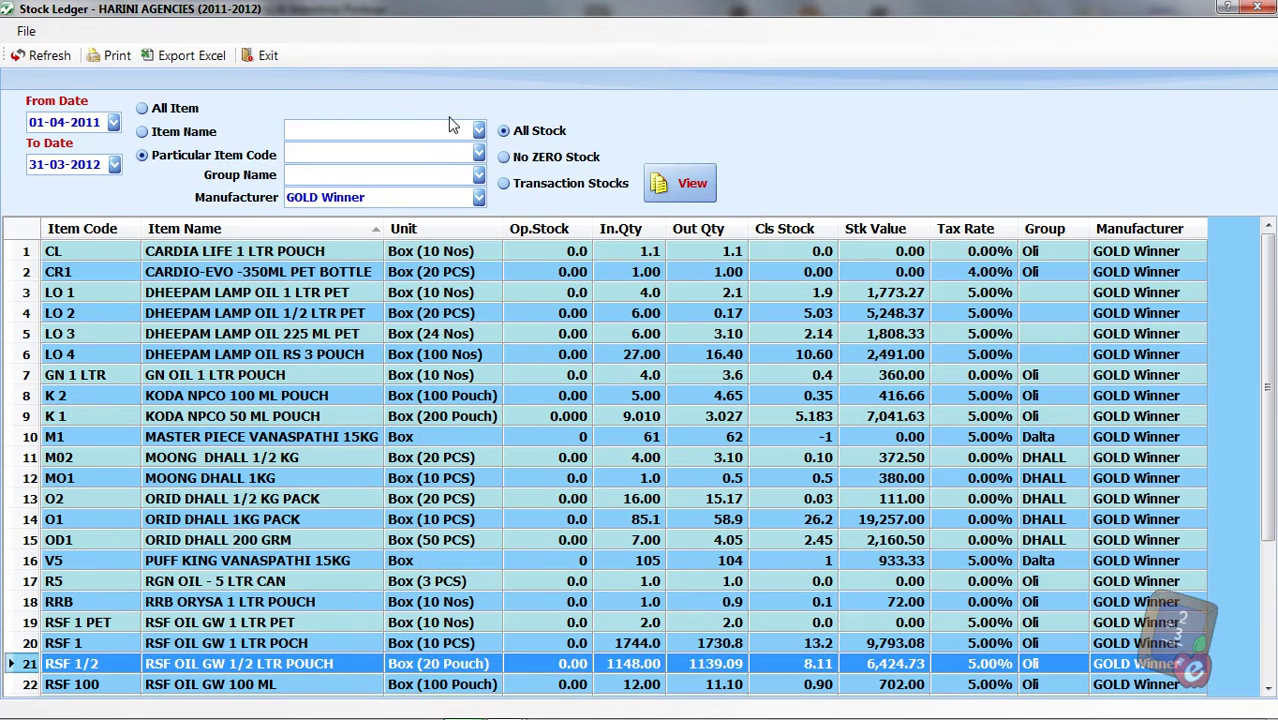
Export the GOLD Winner stock ledger to Excel, view the exported workbook and close it without saving.
click(203, 62)
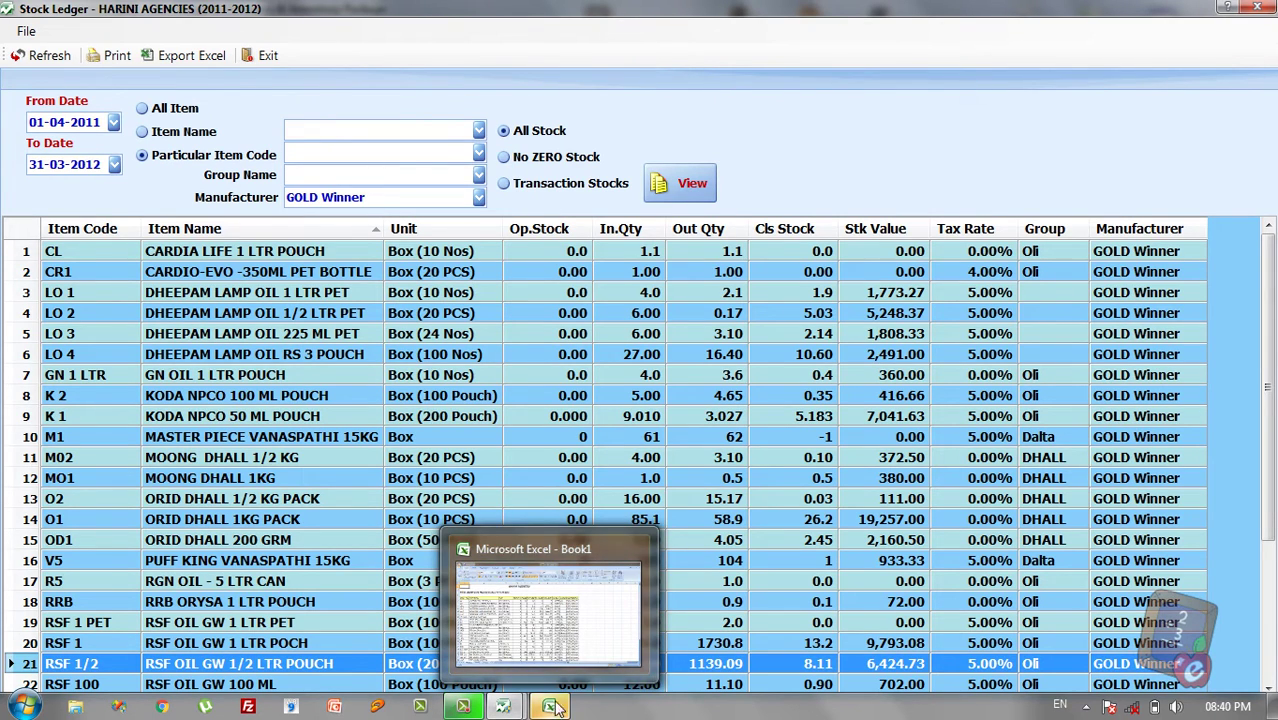
click(553, 707)
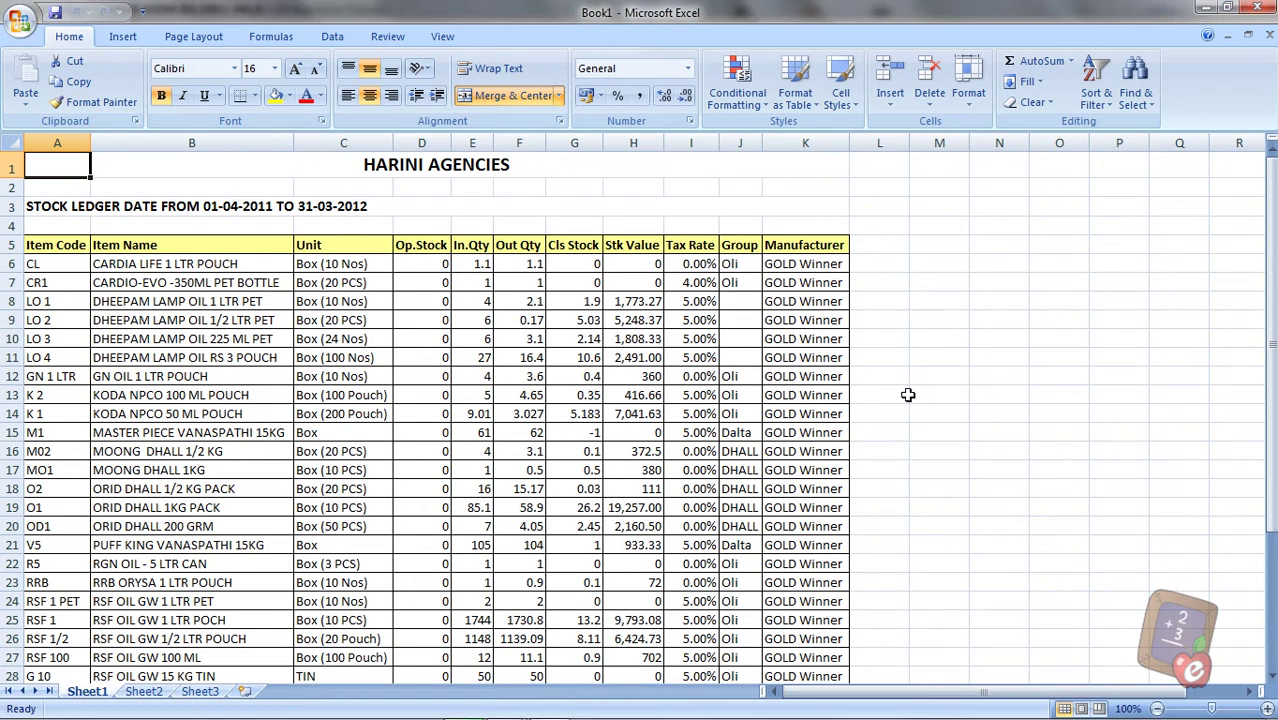
click(955, 382)
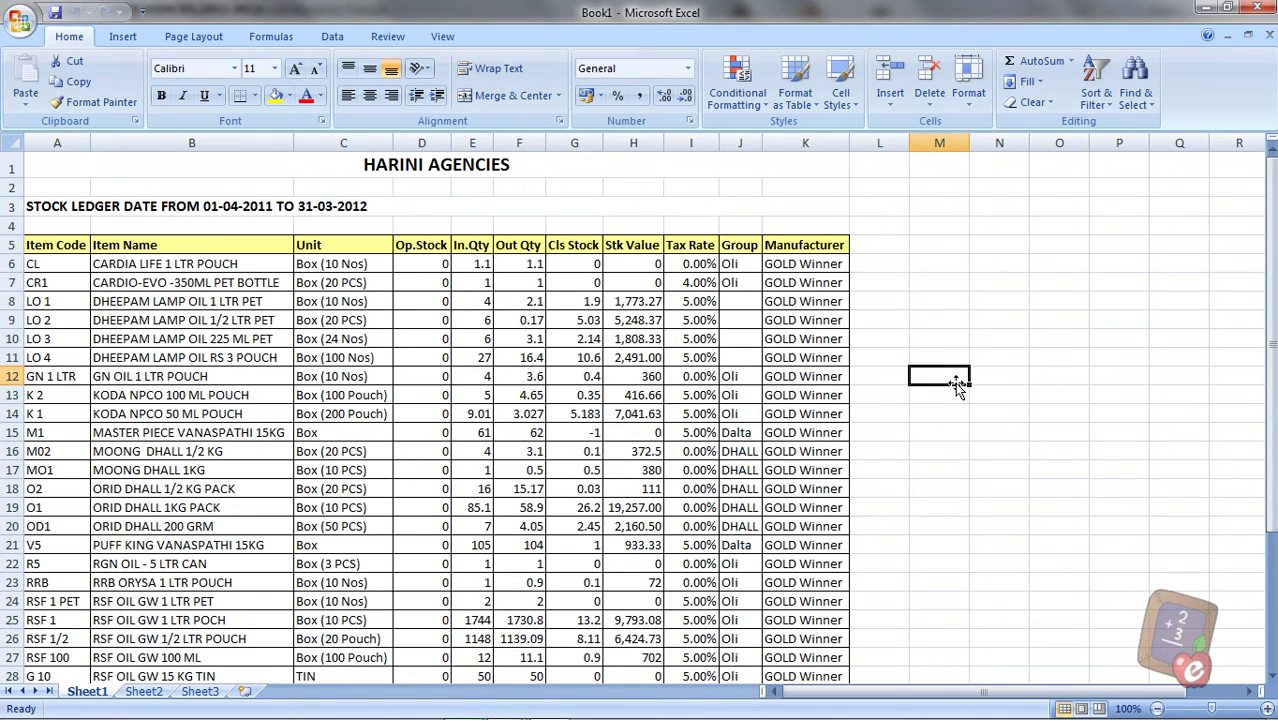
click(1257, 7)
click(630, 411)
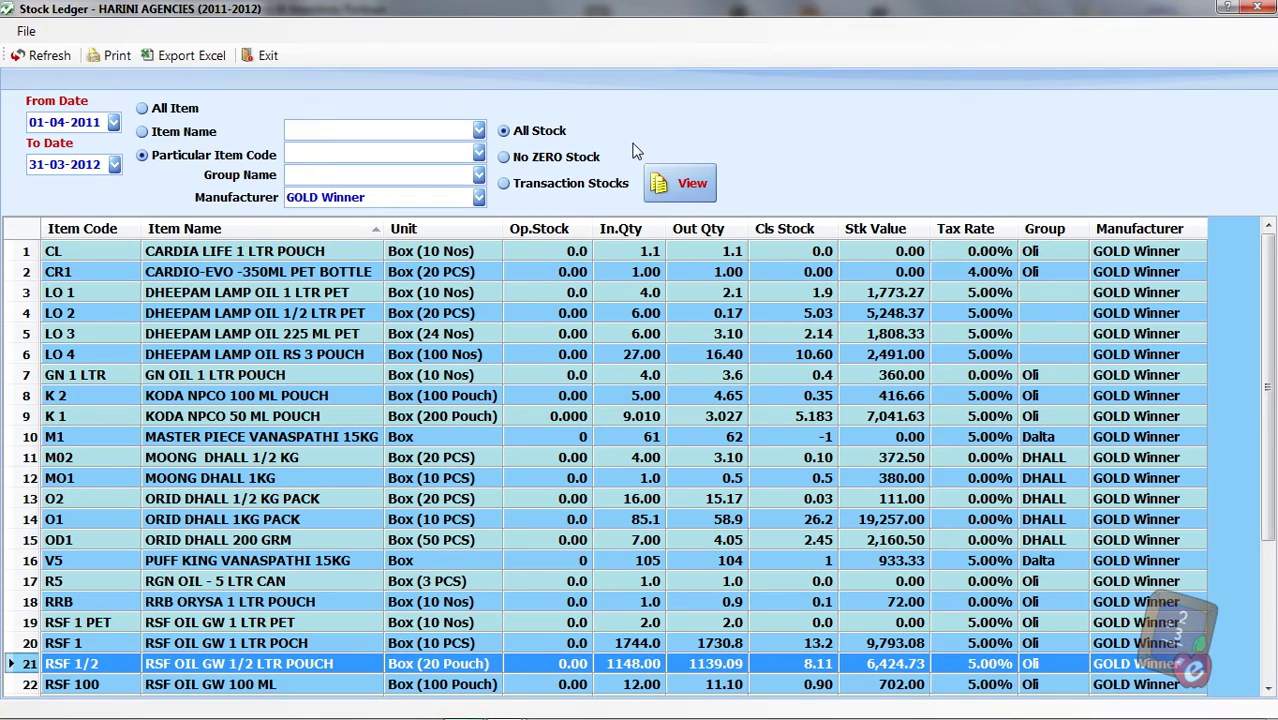
Select the All Stock option and reset the stock ledger to an empty form.
click(527, 137)
click(31, 60)
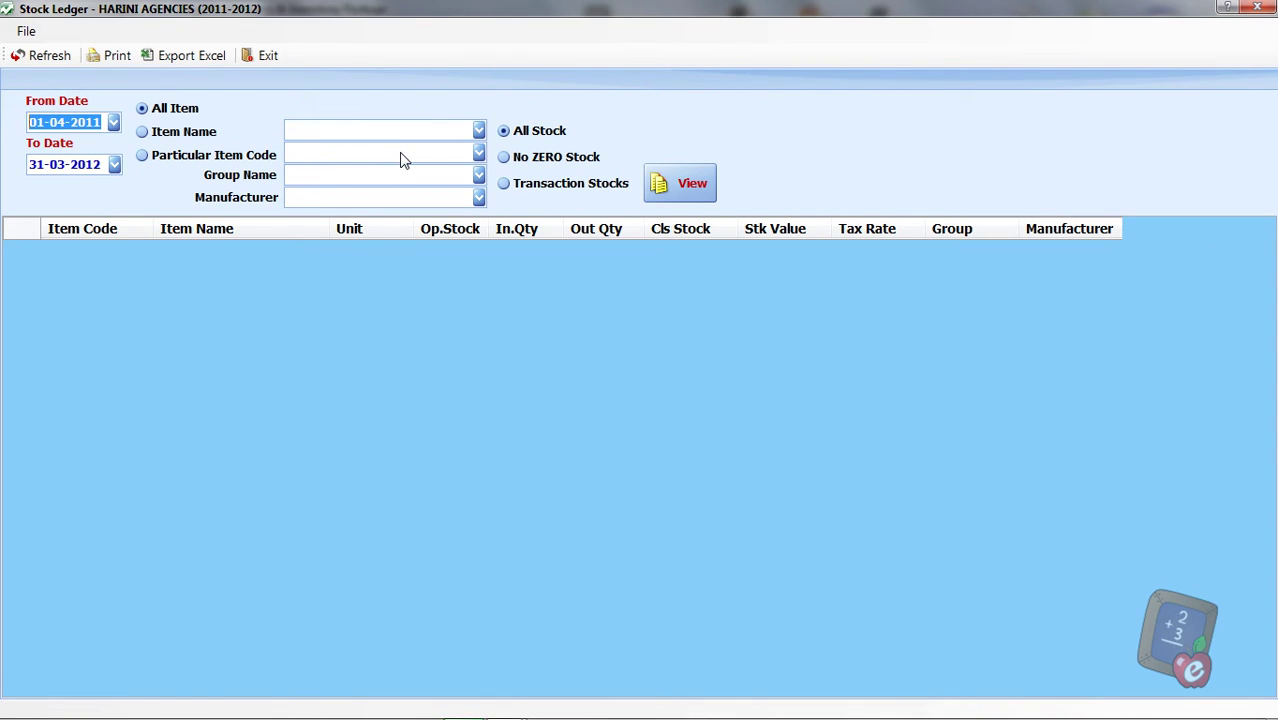